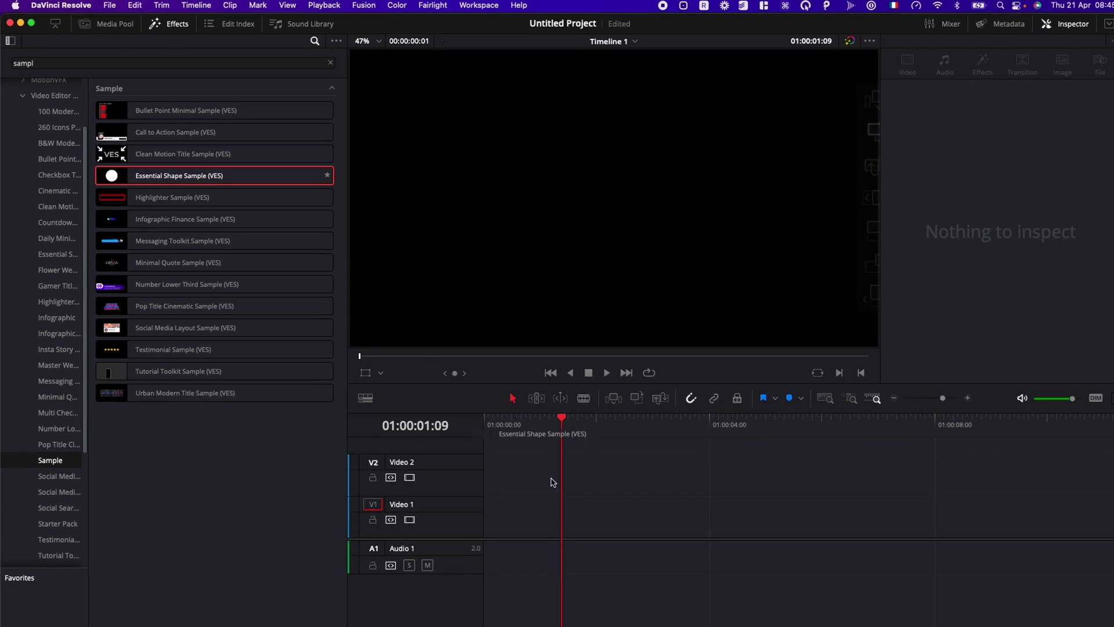
{"action": "left_click_drag", "start_coordinate": [552, 483], "coordinate": [553, 511]}
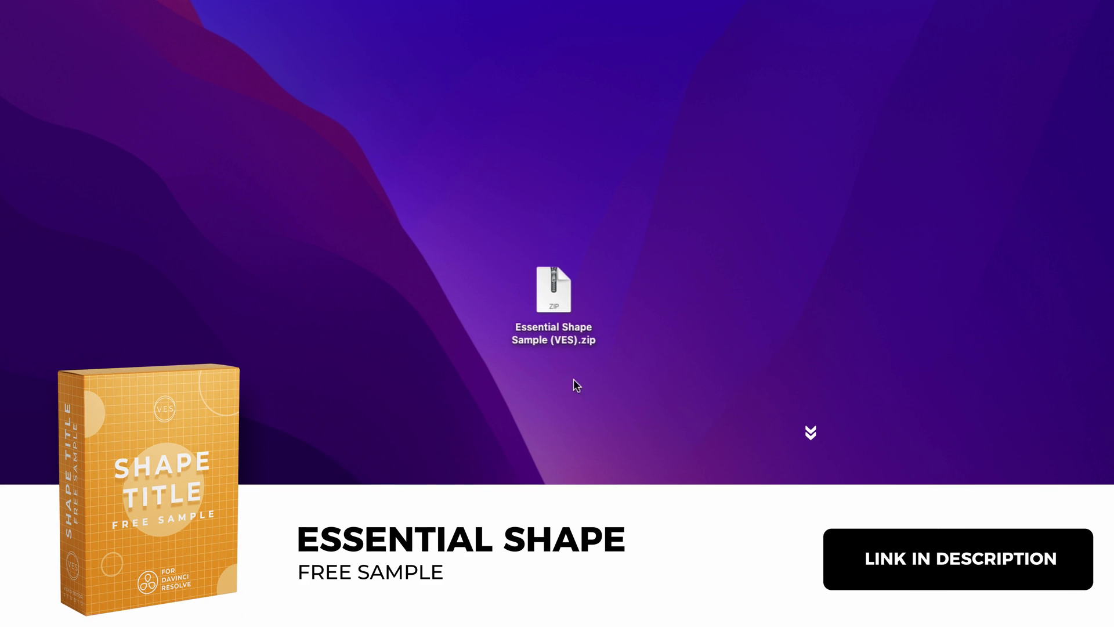
Extract the Essential Shape Sample (VES).zip archive on the desktop and open the extracted folder in Finder
{"action": "double_click", "coordinate": [549, 296]}
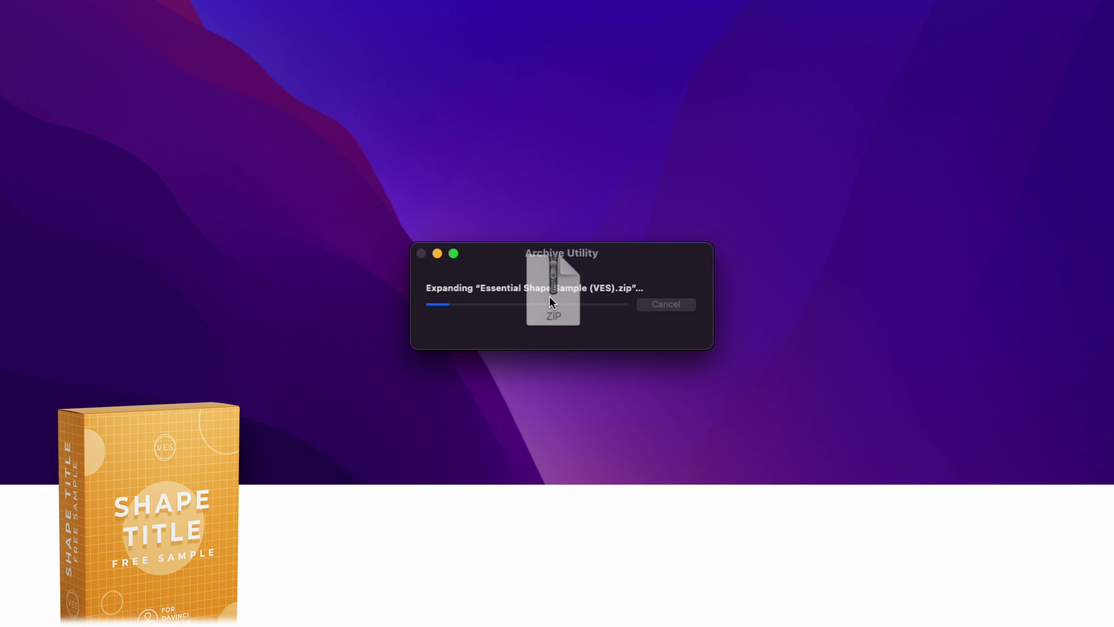
{"action": "left_click_drag", "start_coordinate": [595, 306], "coordinate": [645, 302]}
{"action": "double_click", "coordinate": [645, 299]}
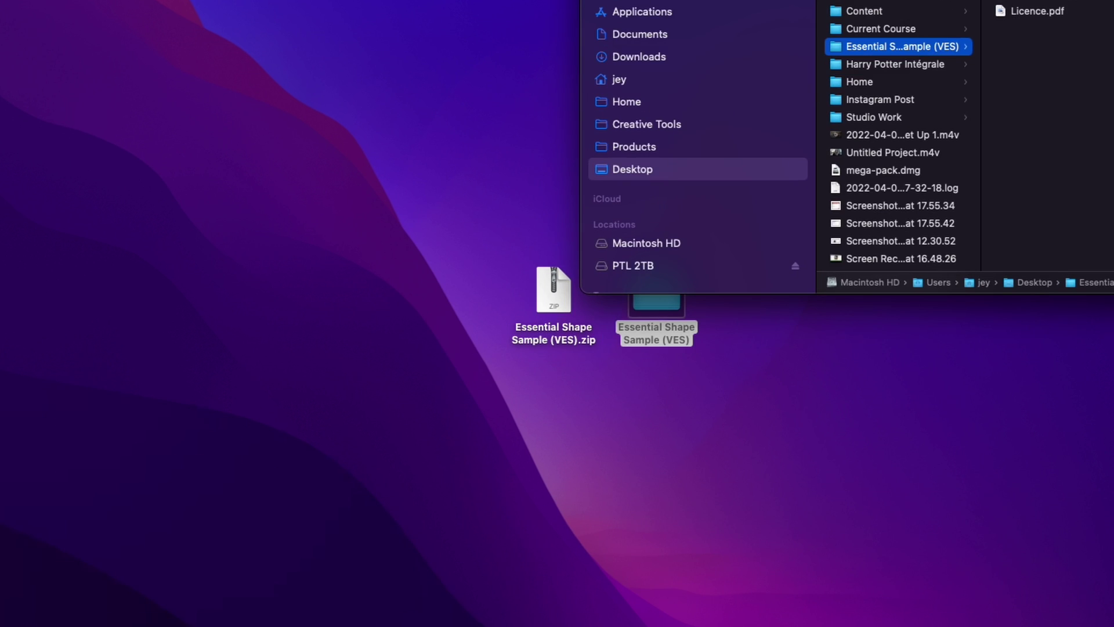
Install the Essential Shape Sample (VES).DRFX template bundle from the extracted folder into DaVinci Resolve
{"action": "left_click", "coordinate": [1007, 13]}
{"action": "left_click", "coordinate": [670, 186]}
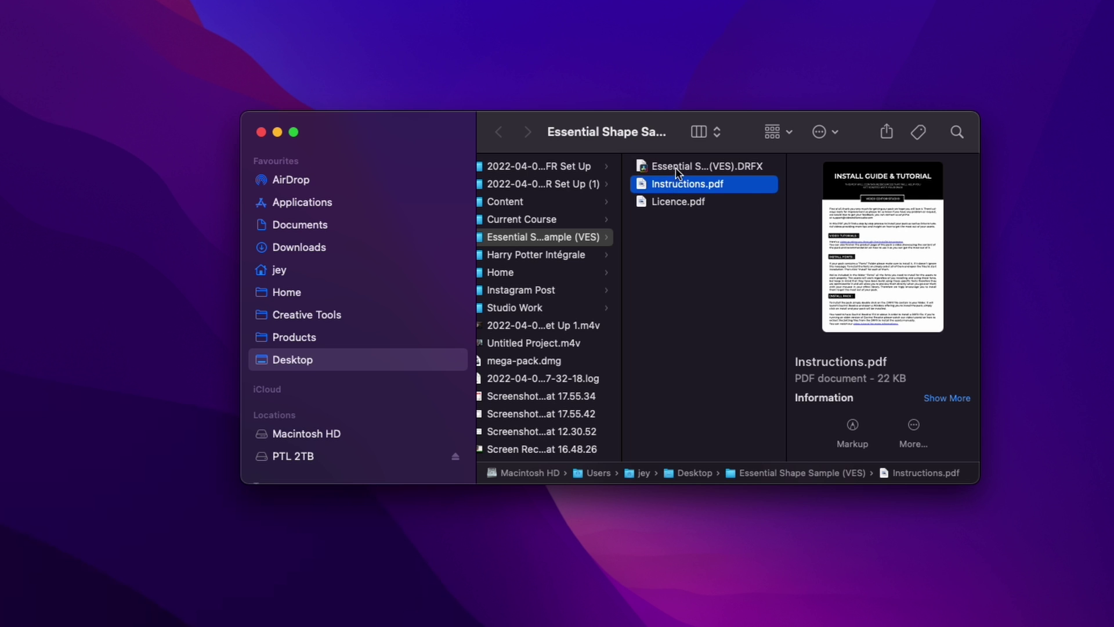
{"action": "left_click", "coordinate": [675, 167]}
{"action": "double_click", "coordinate": [676, 166]}
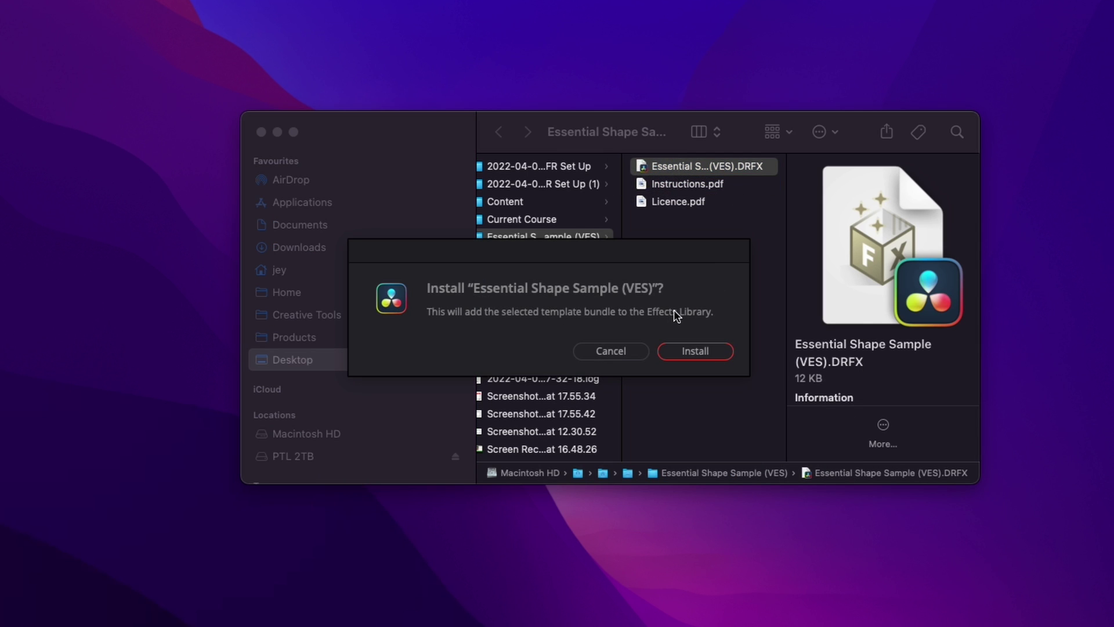
{"action": "left_click", "coordinate": [696, 352]}
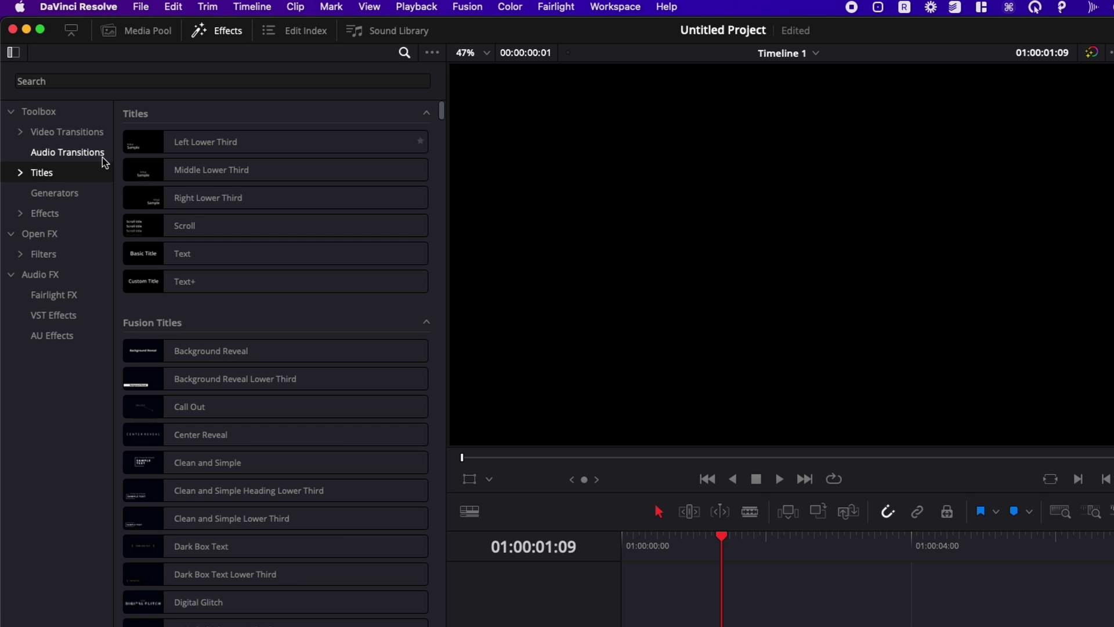
Filter the effects library by "sampl" and show the Sample category of the Video Editor Studio titles
{"action": "left_click", "coordinate": [57, 83]}
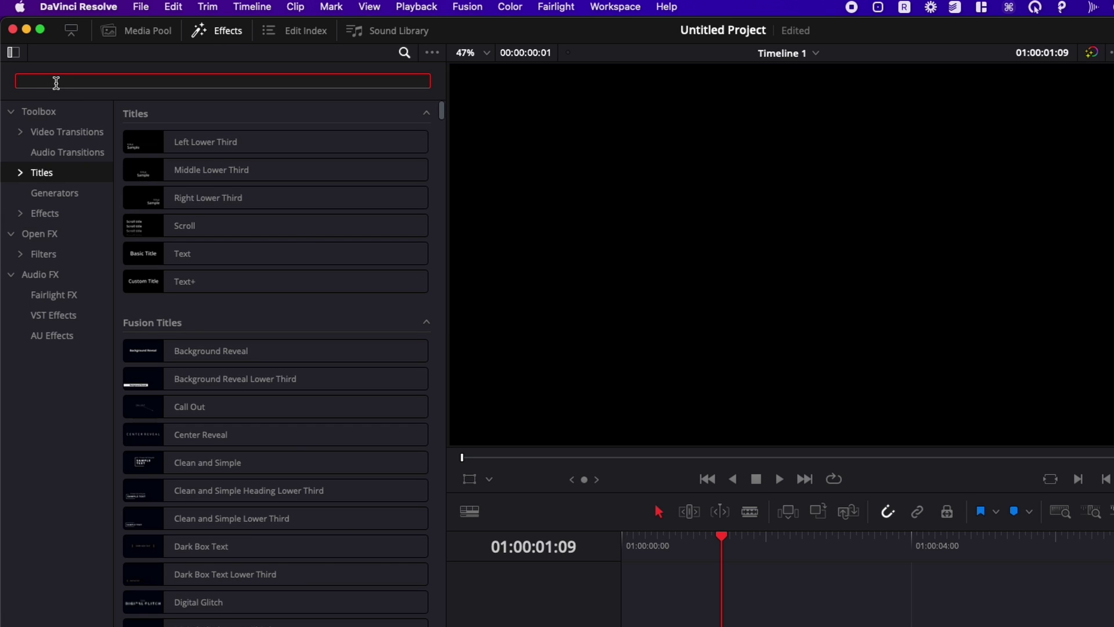
{"action": "type", "text": "sampl"}
{"action": "left_click", "coordinate": [195, 322]}
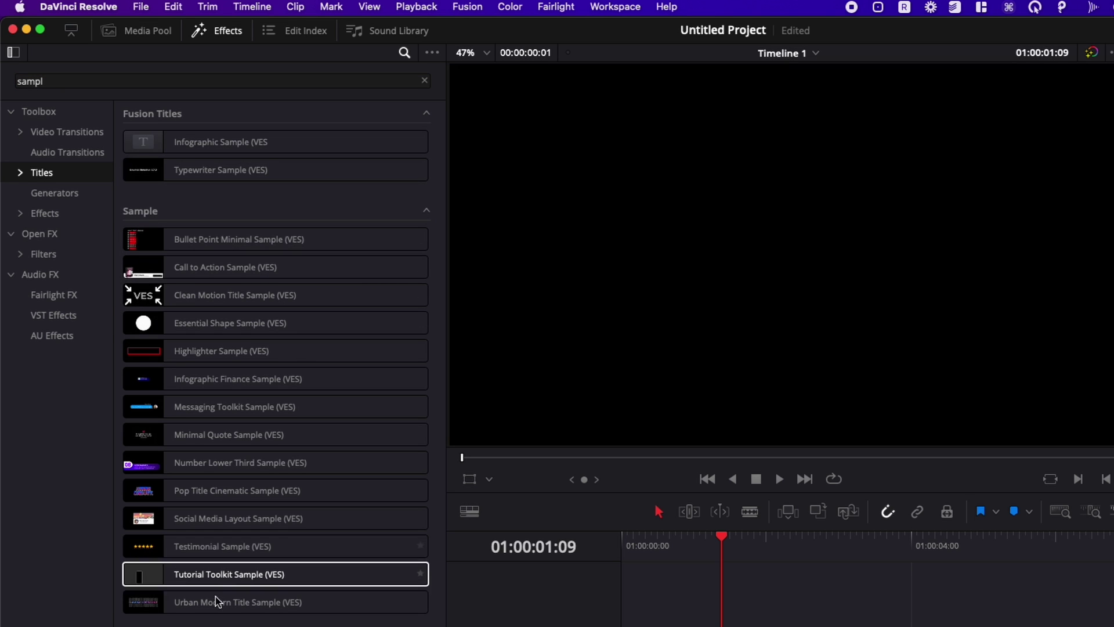
{"action": "left_click", "coordinate": [20, 173]}
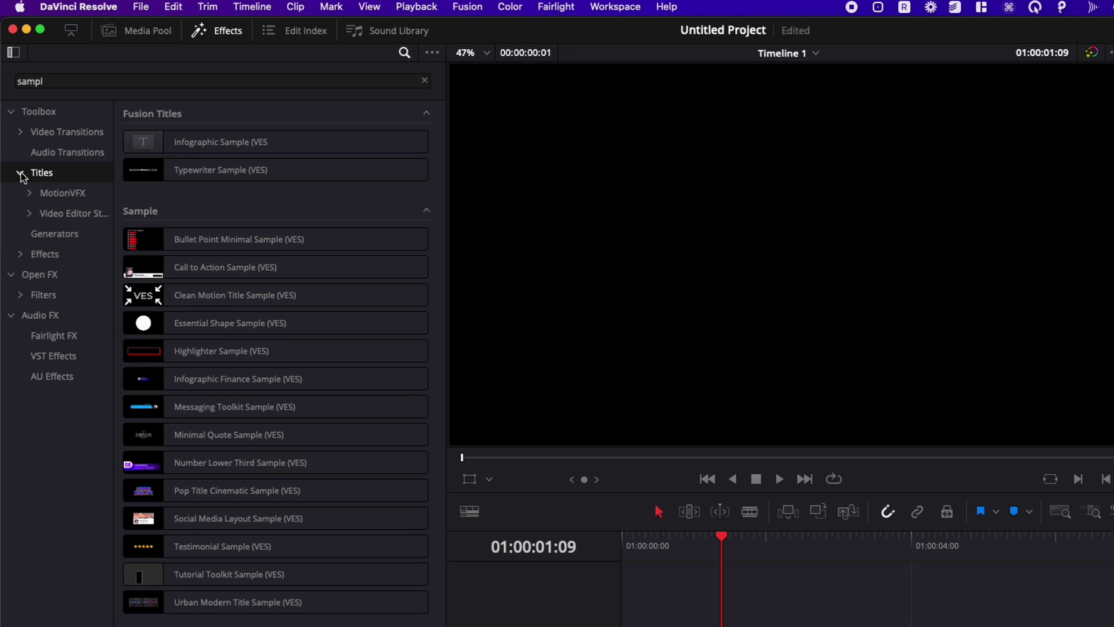
{"action": "left_click", "coordinate": [29, 214]}
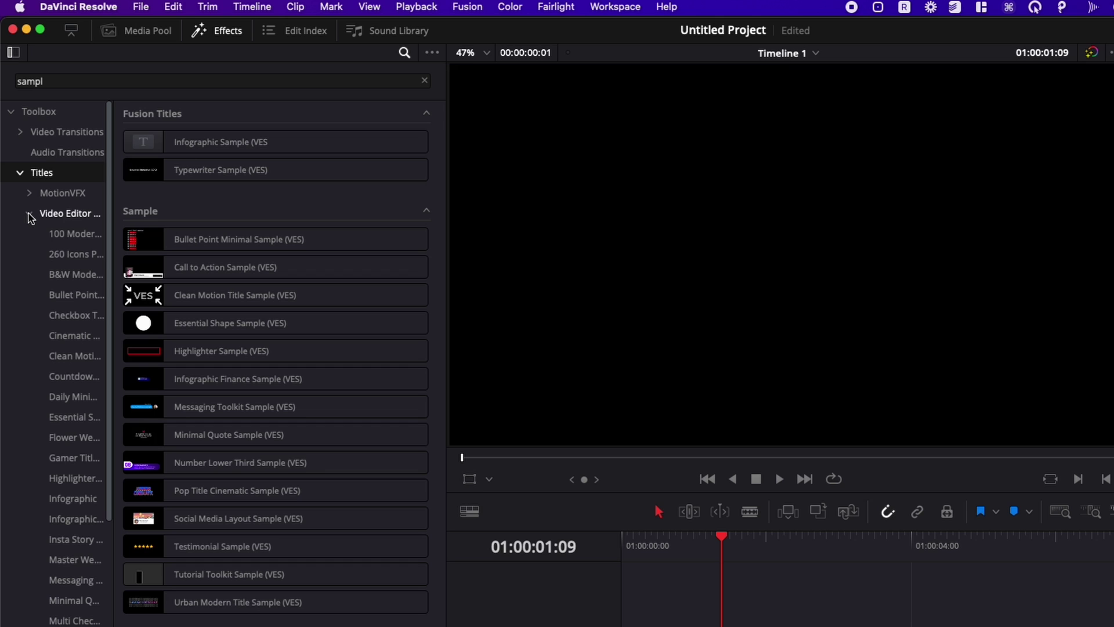
{"action": "scroll", "coordinate": [51, 313], "scroll_direction": "down", "scroll_amount": 3}
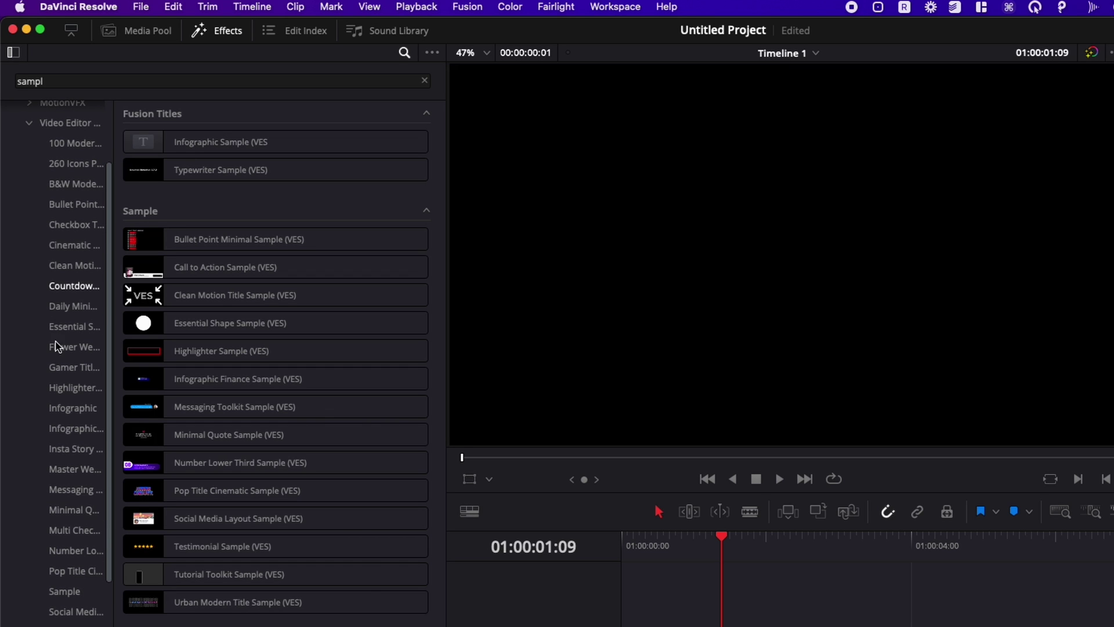
{"action": "left_click", "coordinate": [65, 592]}
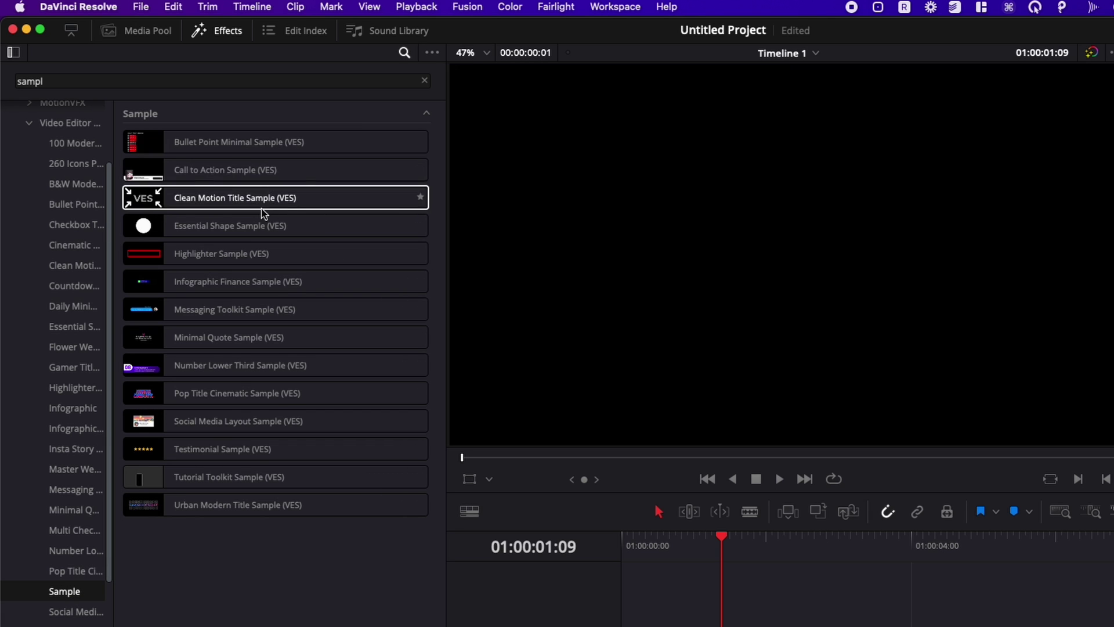
Add the Essential Shape Sample (VES) title to the Video 1 track at the start of the timeline
{"action": "left_click_drag", "start_coordinate": [195, 232], "coordinate": [632, 626]}
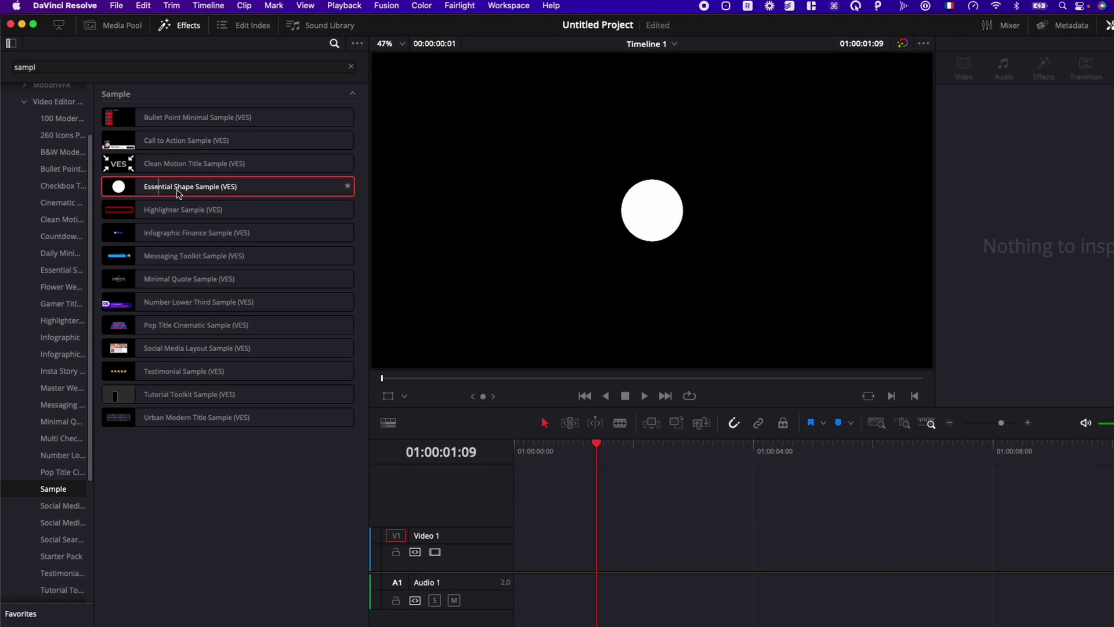
{"action": "left_click_drag", "start_coordinate": [486, 529], "coordinate": [486, 528]}
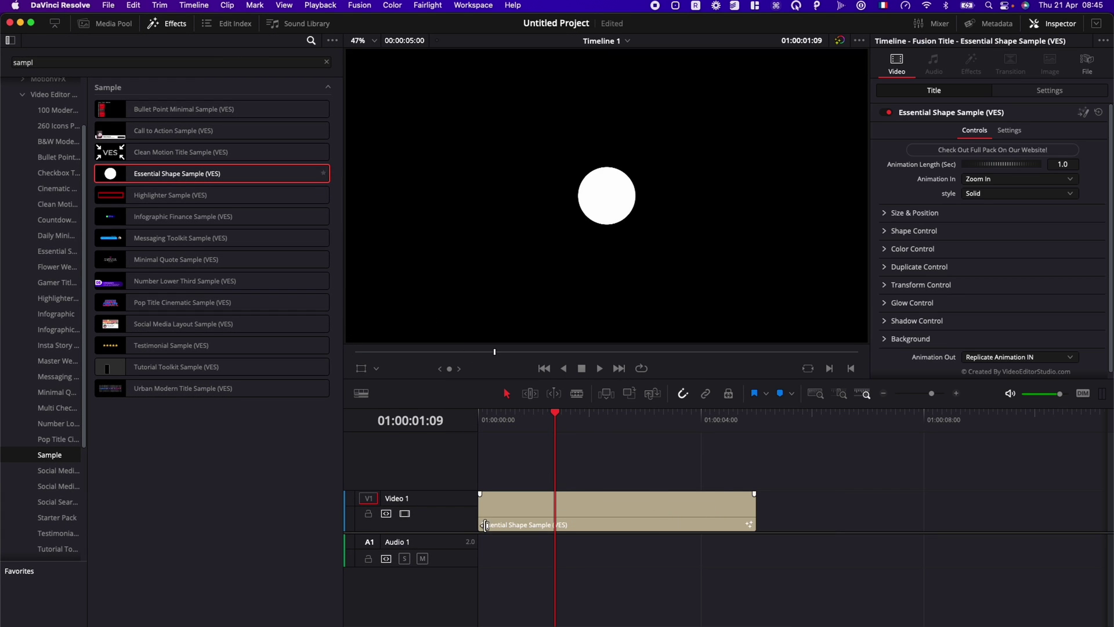
Play and scrub through the title clip to preview how the shape animates in and out
{"action": "key", "text": "Home"}
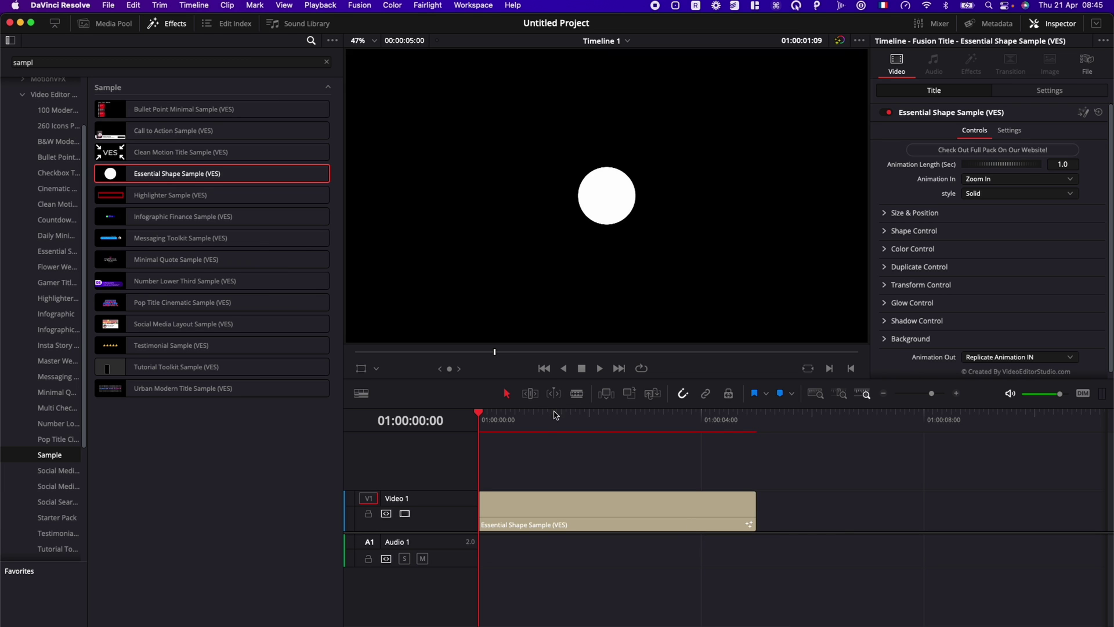
{"action": "left_click_drag", "start_coordinate": [555, 414], "coordinate": [649, 415]}
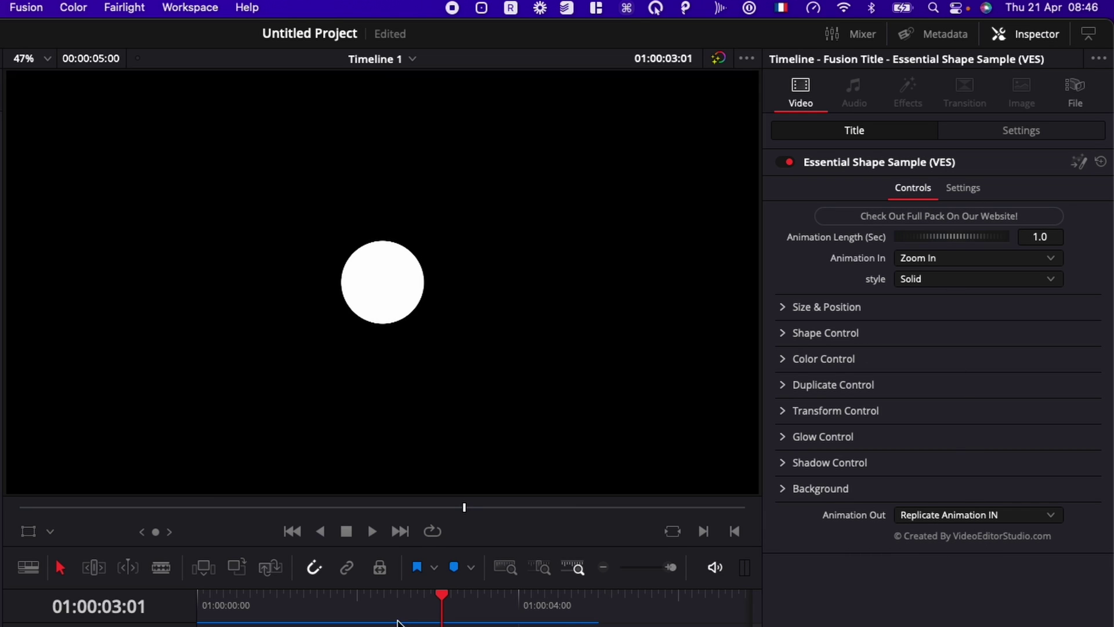
{"action": "key", "text": "j"}
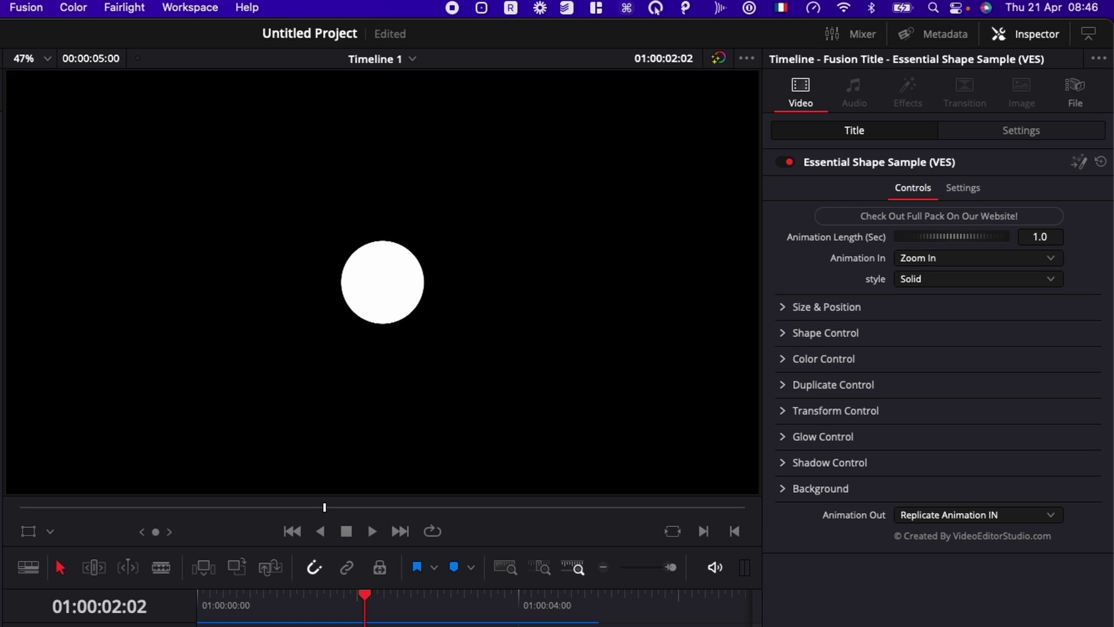
{"action": "key", "text": "End"}
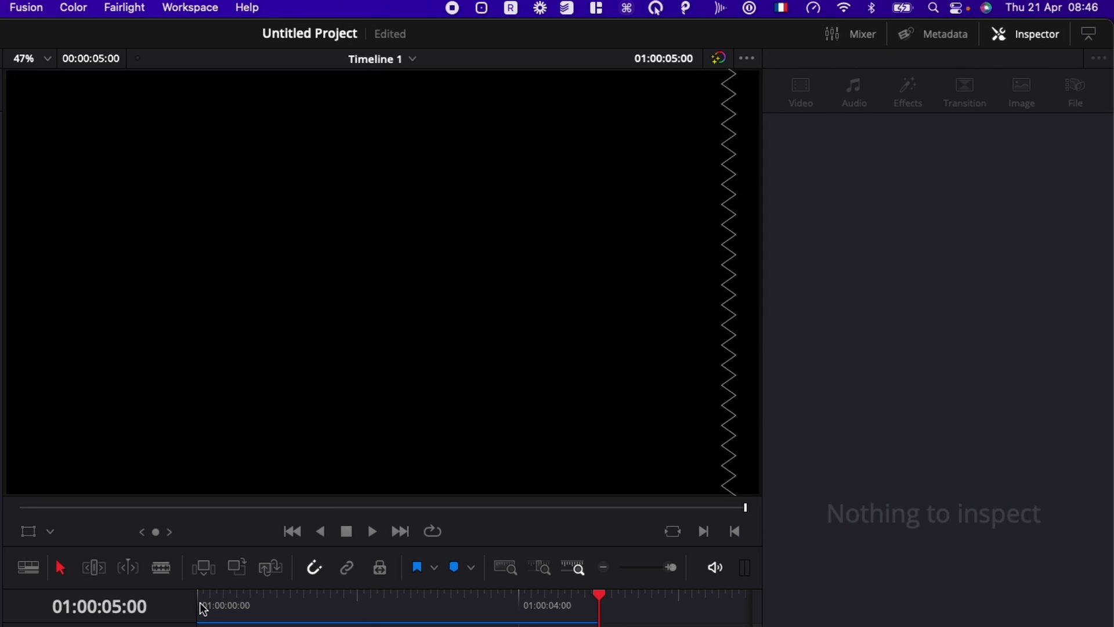
{"action": "left_click", "coordinate": [200, 602]}
{"action": "key", "text": "space"}
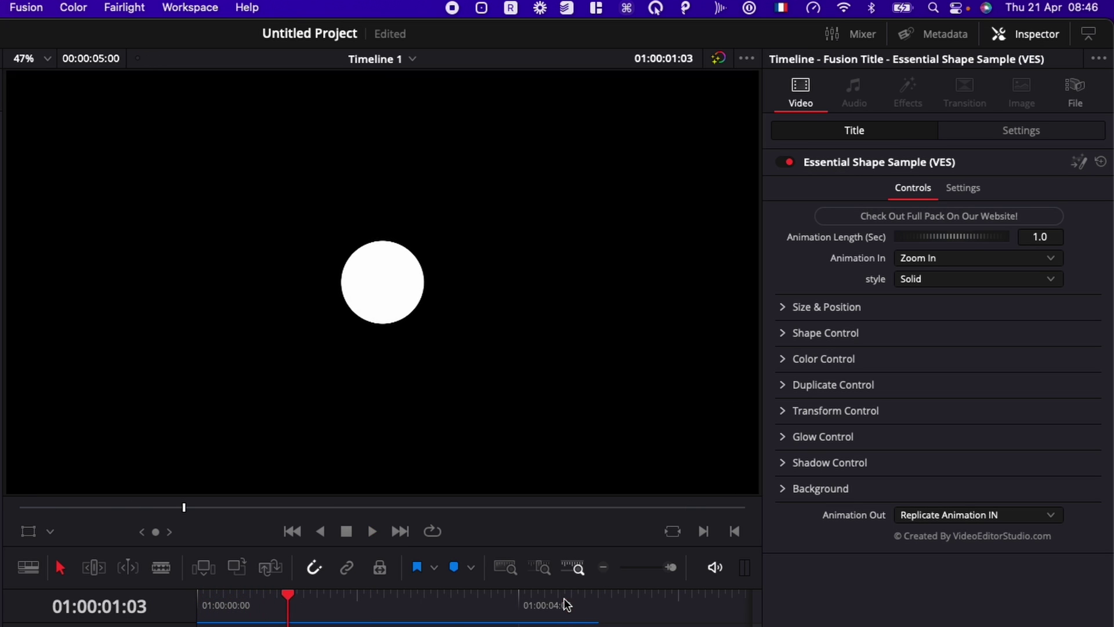
{"action": "left_click", "coordinate": [566, 601]}
{"action": "left_click", "coordinate": [476, 613]}
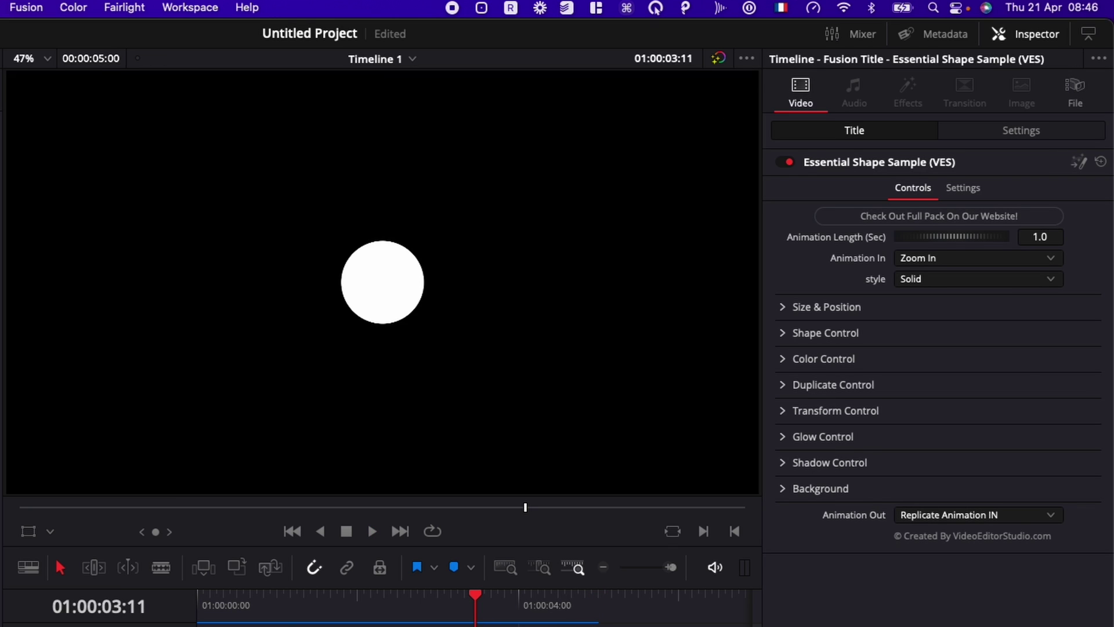
Set the title's Animation In to None and play the clip from its start
{"action": "left_click", "coordinate": [952, 264]}
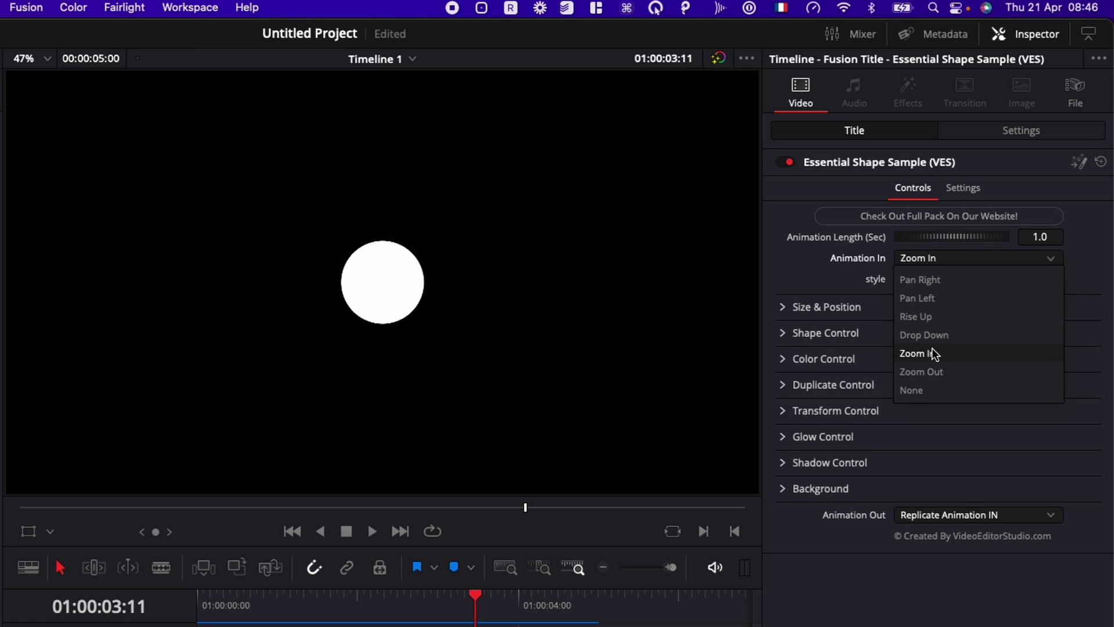
{"action": "left_click", "coordinate": [927, 392]}
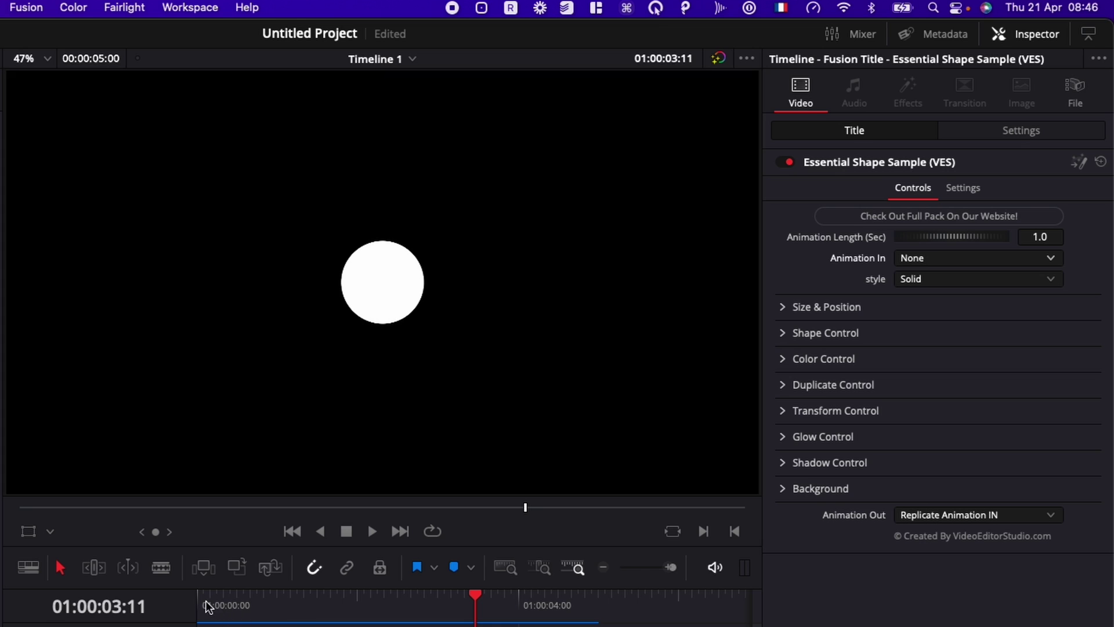
{"action": "left_click", "coordinate": [203, 606]}
{"action": "key", "text": "space"}
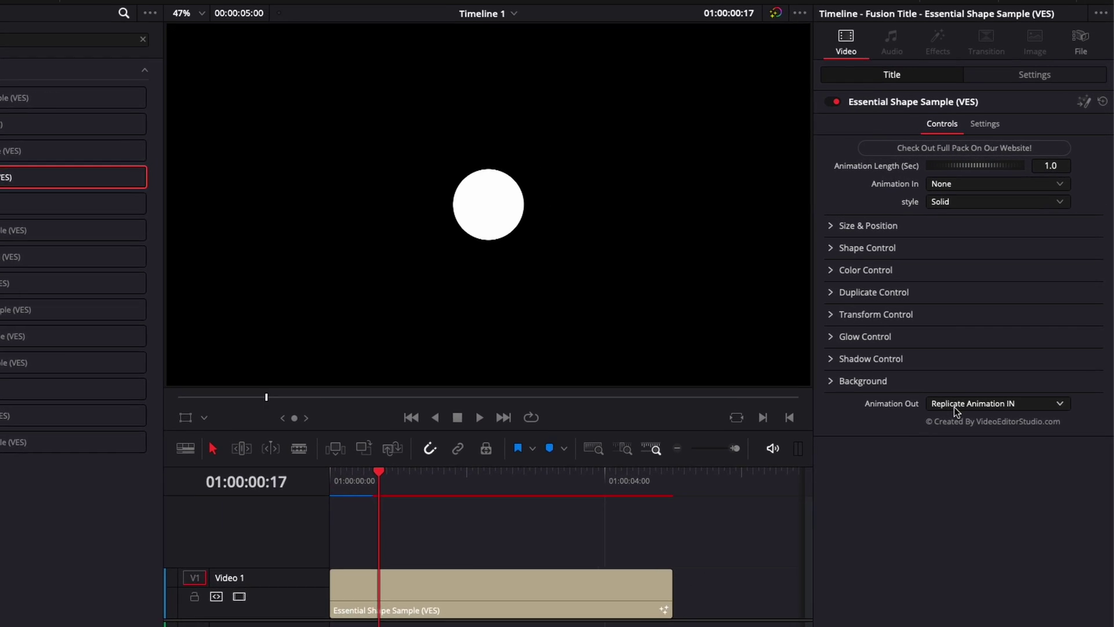
Set Animation In back to Zoom In with Animation Out on Replicate Animation IN, and replay the clip from its start
{"action": "left_click", "coordinate": [987, 358]}
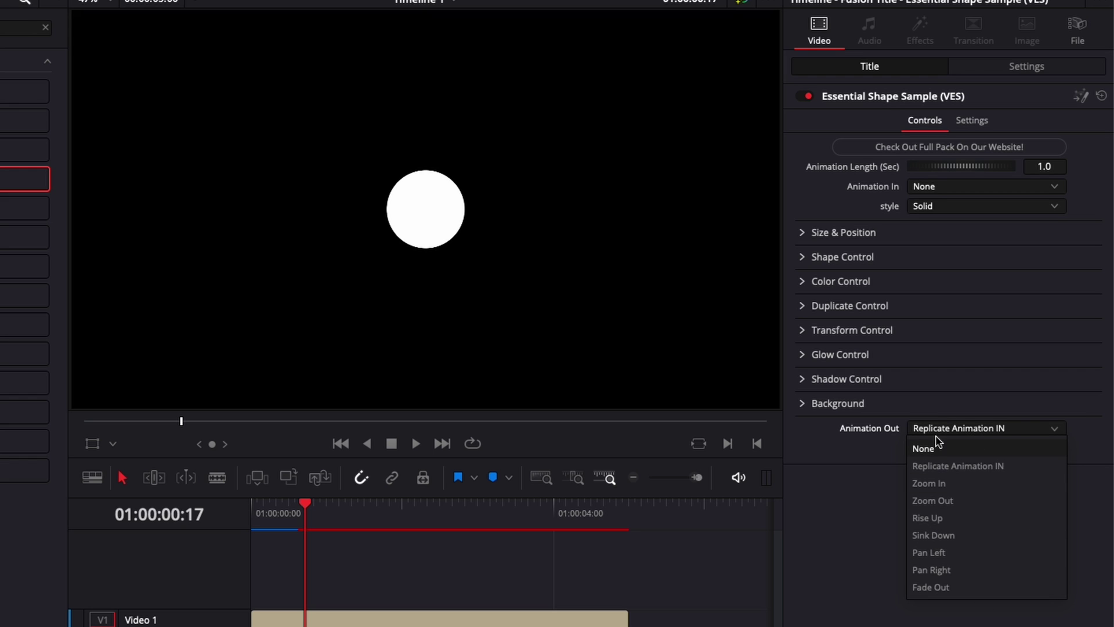
{"action": "left_click", "coordinate": [930, 483]}
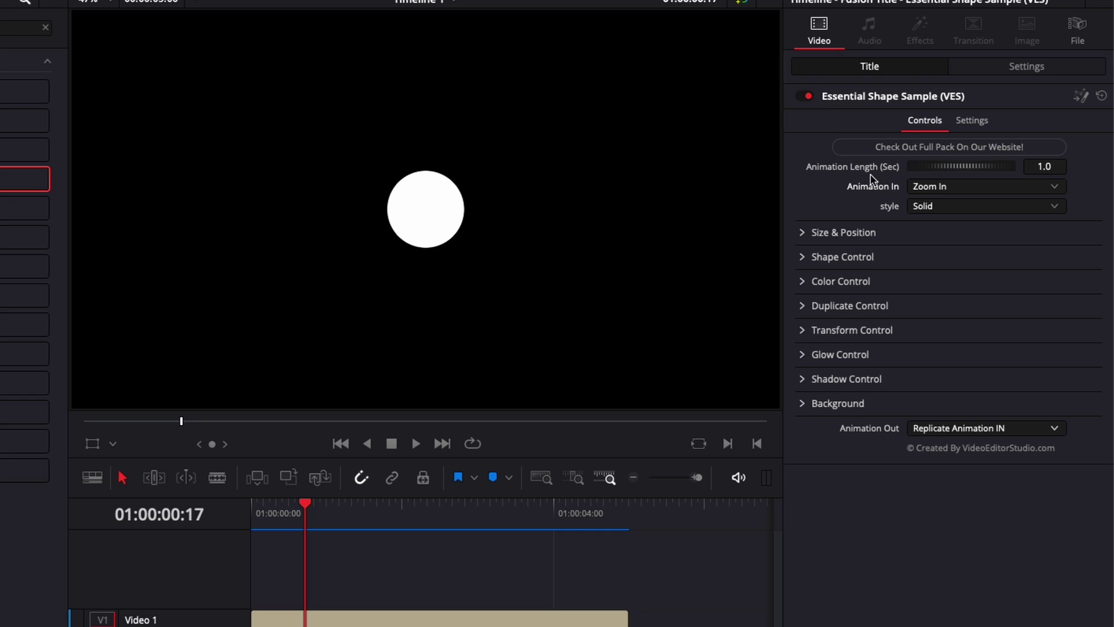
{"action": "left_click", "coordinate": [256, 515]}
{"action": "key", "text": "space"}
{"action": "key", "text": "space"}
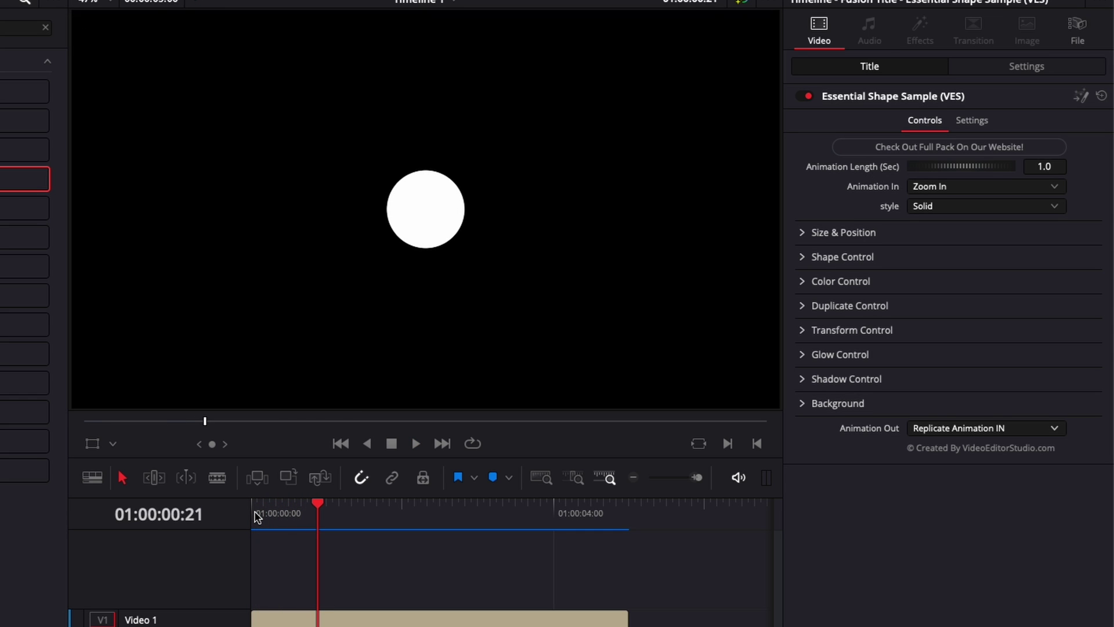
Preview the clip from its start with a 2-second animation length, and restore the length to 1.0
{"action": "left_click", "coordinate": [1048, 167]}
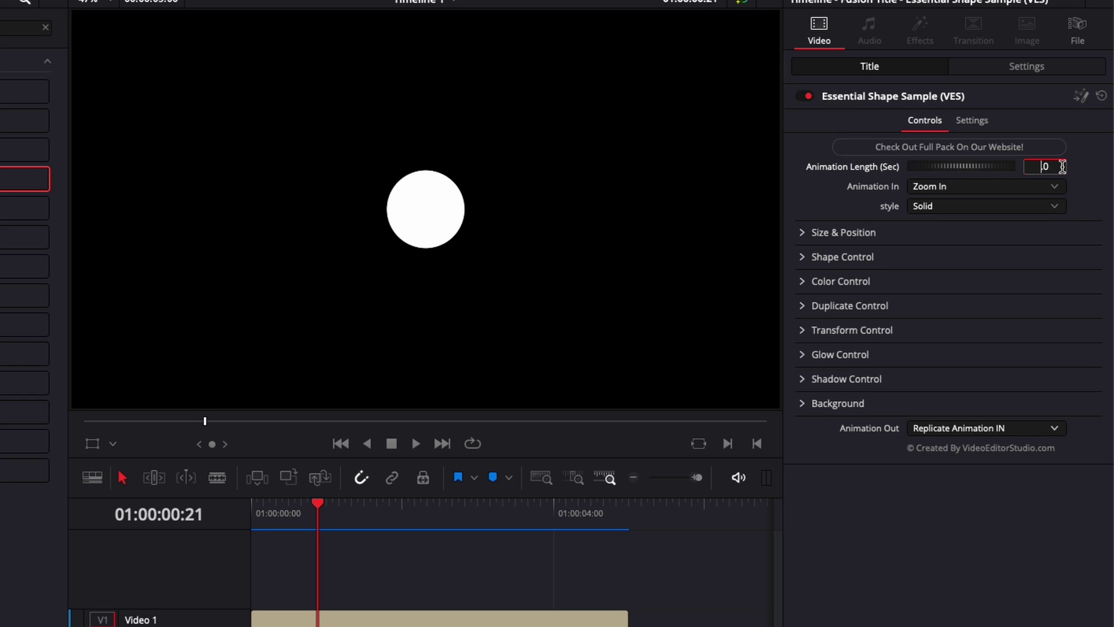
{"action": "type", "text": "2"}
{"action": "key", "text": "Return"}
{"action": "left_click", "coordinate": [258, 515]}
{"action": "key", "text": "space"}
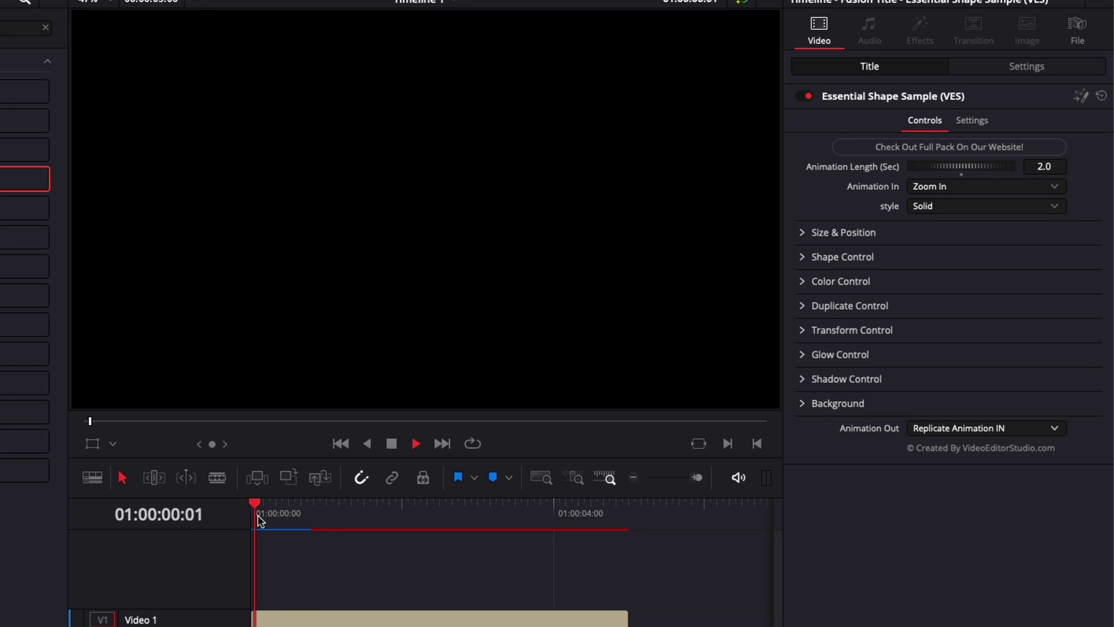
{"action": "key", "text": "space"}
{"action": "left_click", "coordinate": [1045, 166]}
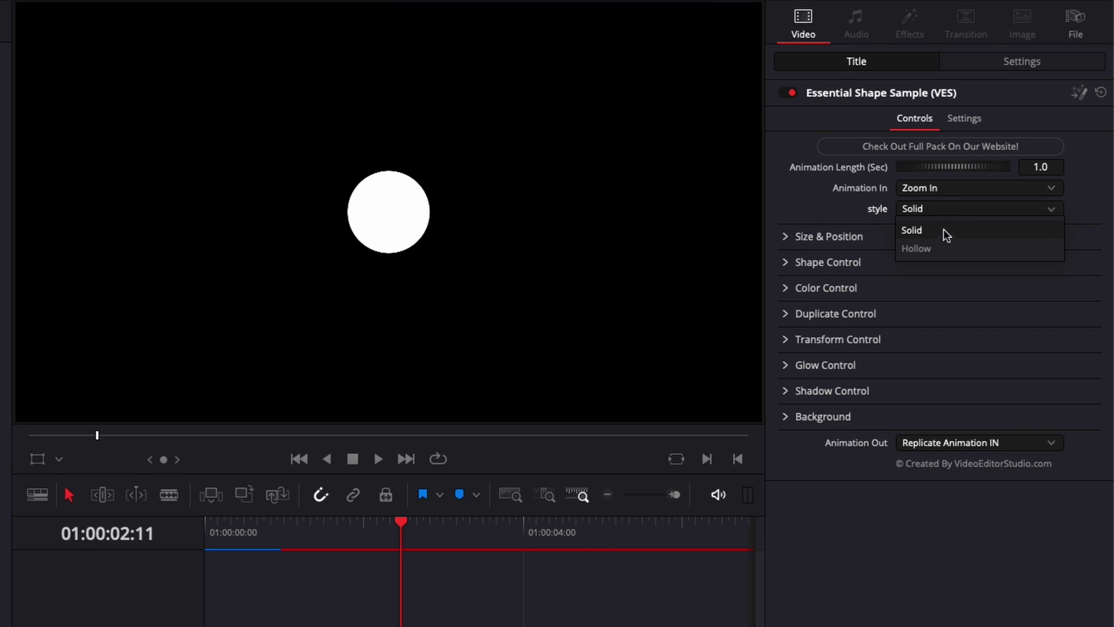
Keep the shape's style on Solid and enlarge the shape to a size of 1.63
{"action": "left_click", "coordinate": [934, 248]}
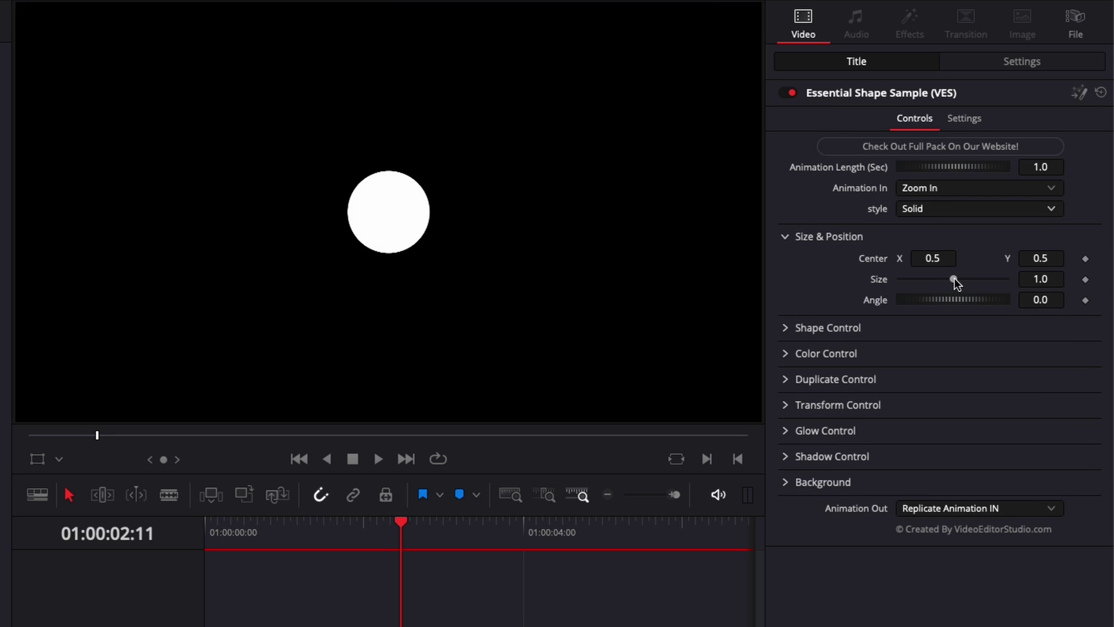
{"action": "left_click_drag", "start_coordinate": [953, 281], "coordinate": [962, 278]}
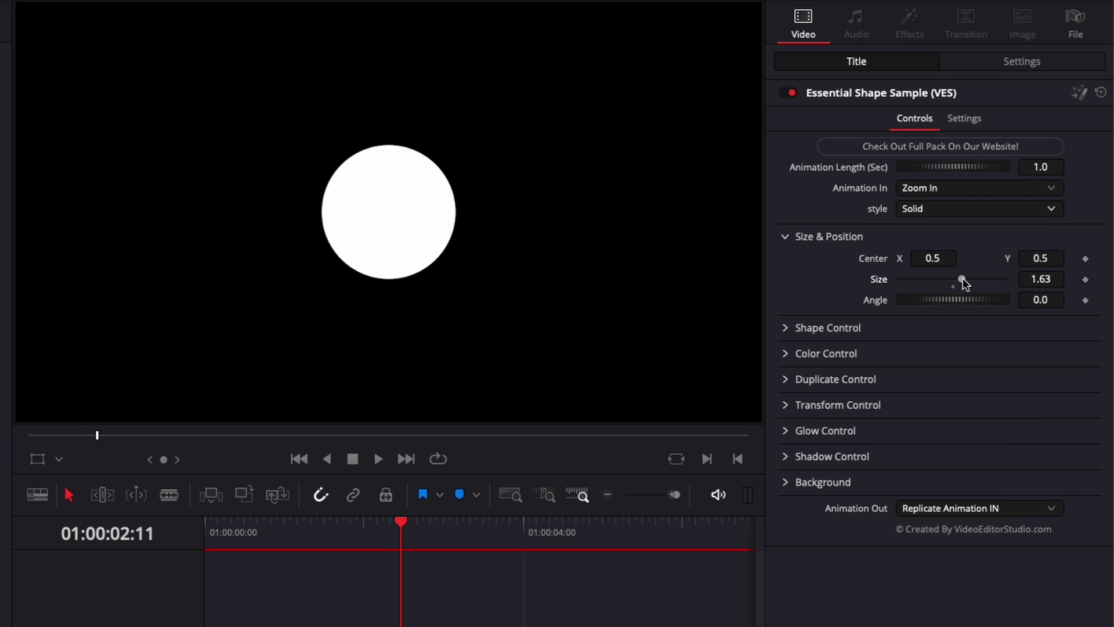
{"action": "left_click", "coordinate": [813, 238]}
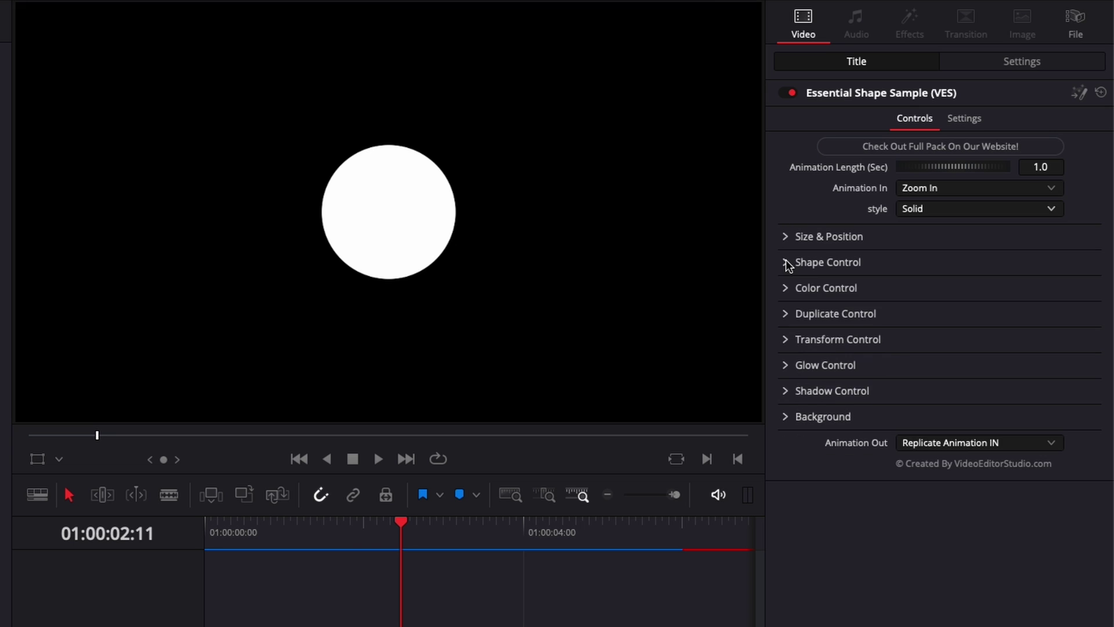
Try the shape's Level and a Soft Edge of about 0.11 in Shape Control, and reset both to their defaults
{"action": "left_click", "coordinate": [785, 260]}
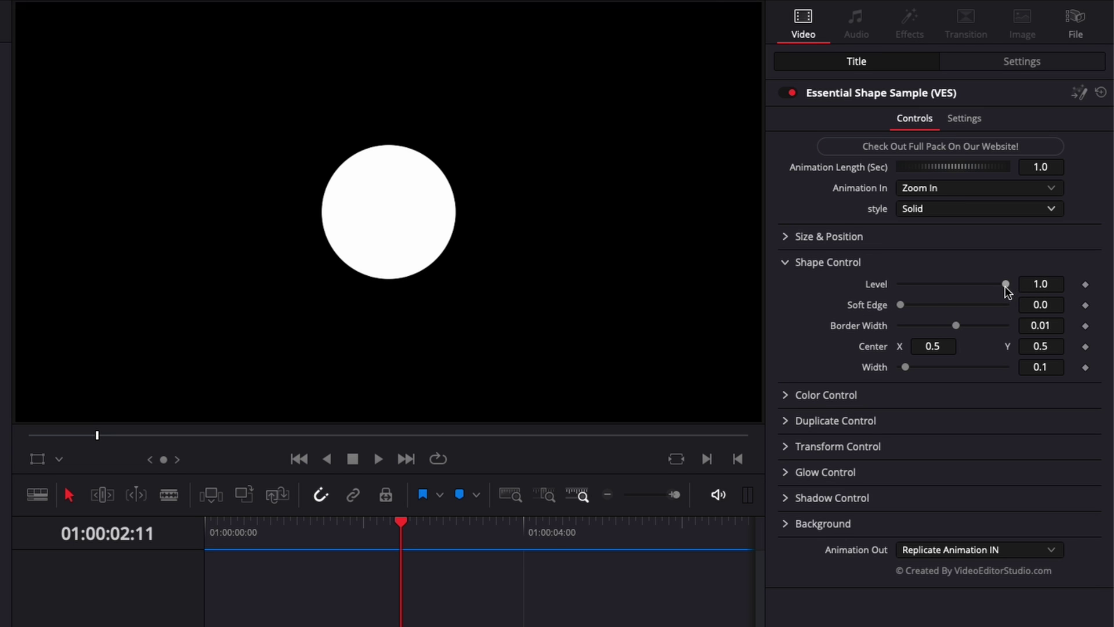
{"action": "left_click_drag", "start_coordinate": [1005, 287], "coordinate": [956, 308]}
{"action": "double_click", "coordinate": [956, 289]}
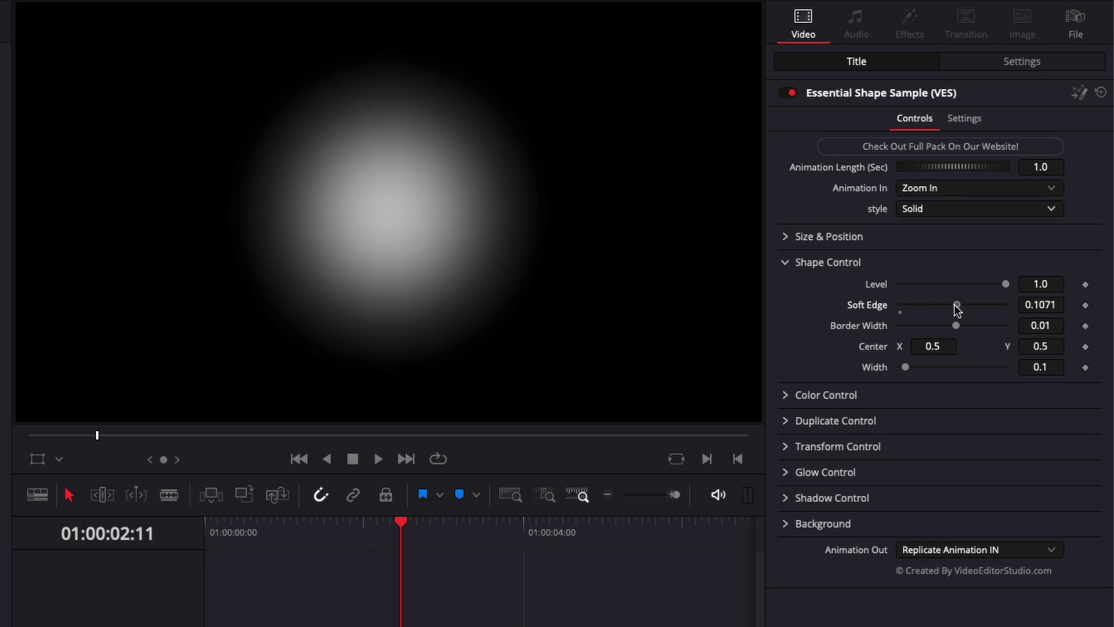
{"action": "double_click", "coordinate": [957, 306]}
Try the Hollow style with a Border Width of 0.048, and undo both changes to the shape
{"action": "left_click", "coordinate": [944, 209]}
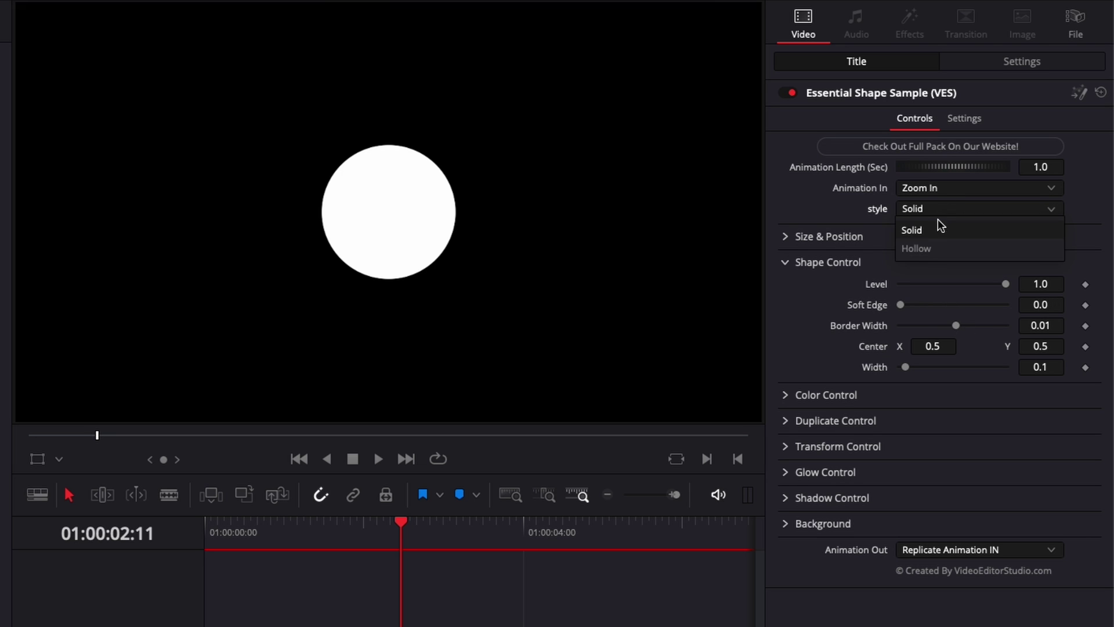
{"action": "left_click", "coordinate": [921, 251]}
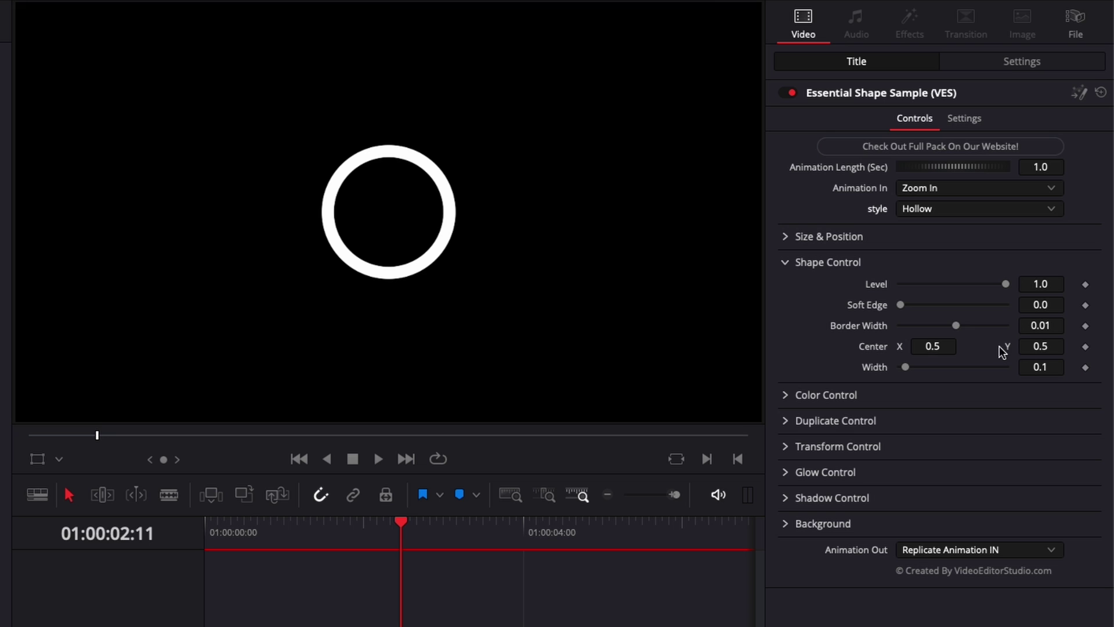
{"action": "left_click_drag", "start_coordinate": [956, 324], "coordinate": [966, 326]}
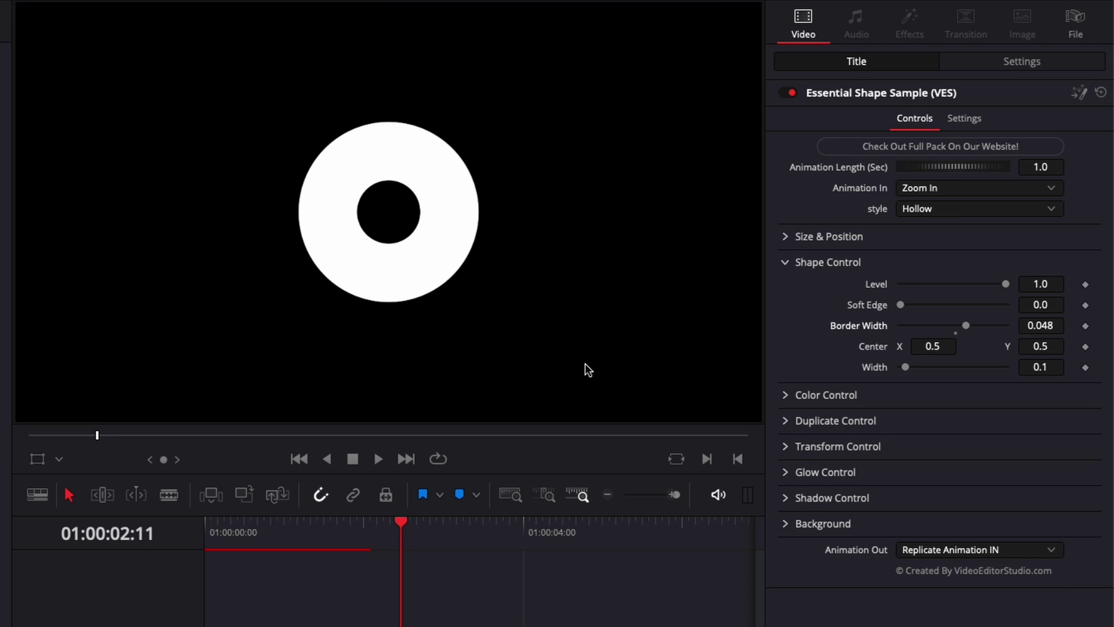
{"action": "key", "text": "ctrl+z"}
{"action": "key", "text": "ctrl+z"}
Try a Width of 0.189 for the shape in Shape Control, and compare it with the Size & Position settings
{"action": "left_click_drag", "start_coordinate": [905, 367], "coordinate": [910, 370]}
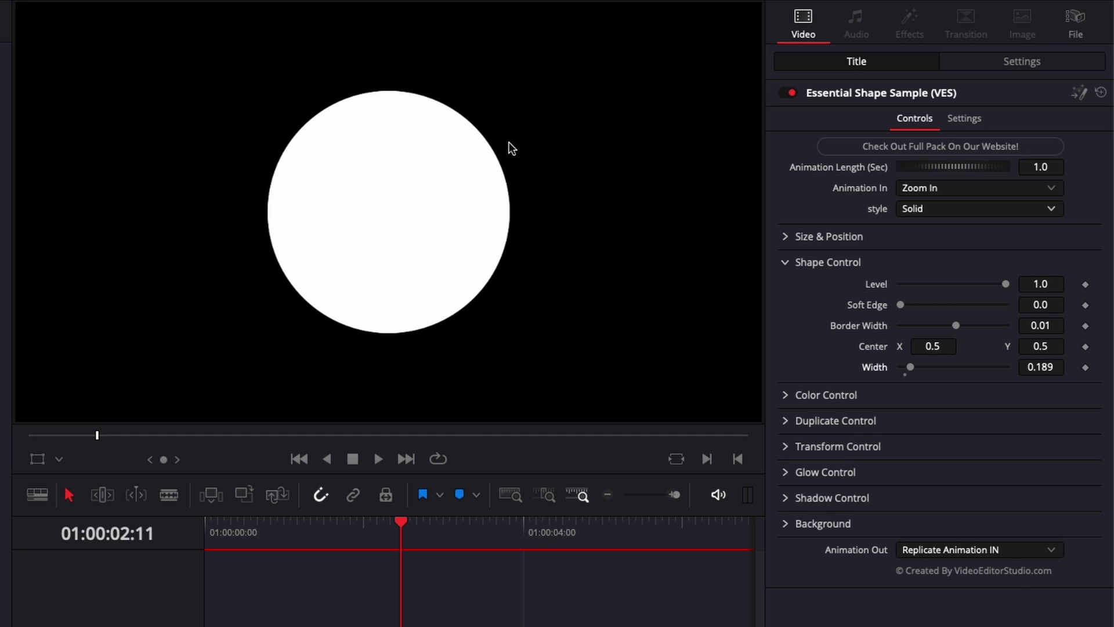
{"action": "left_click", "coordinate": [784, 235]}
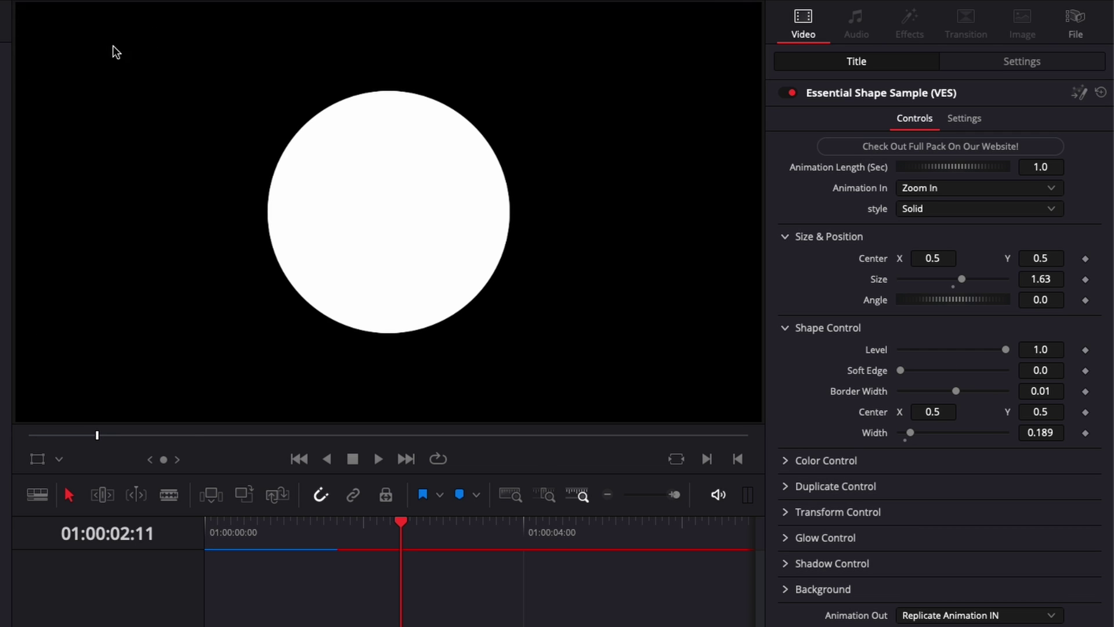
{"action": "left_click", "coordinate": [785, 328]}
Set the shape's solid color to Red from the Apple color palette in Color Control
{"action": "left_click", "coordinate": [786, 354]}
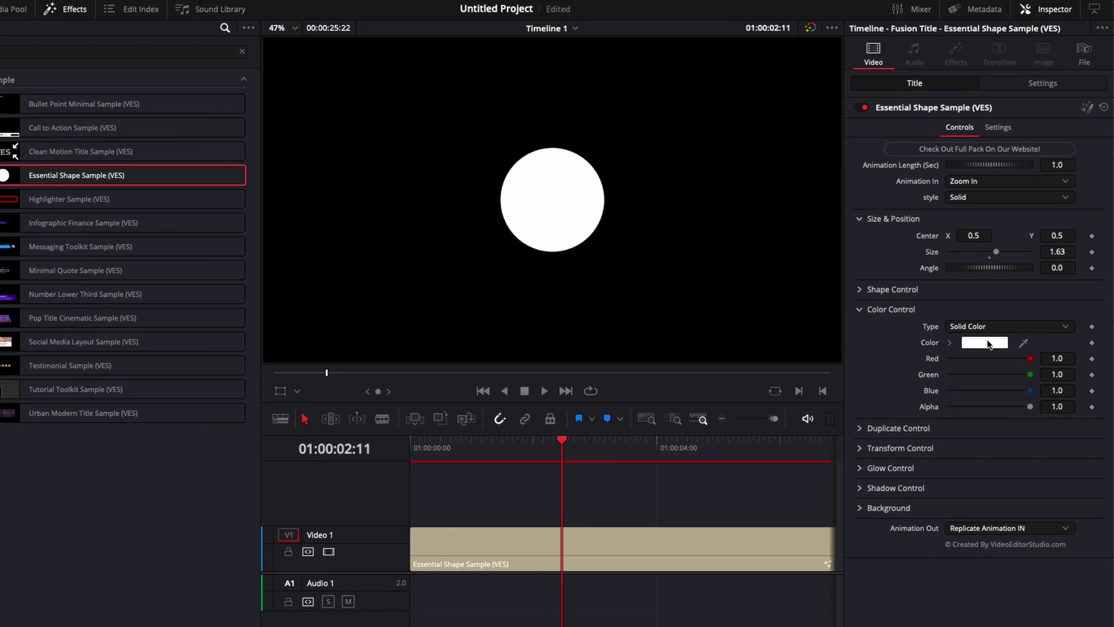
{"action": "left_click", "coordinate": [950, 396]}
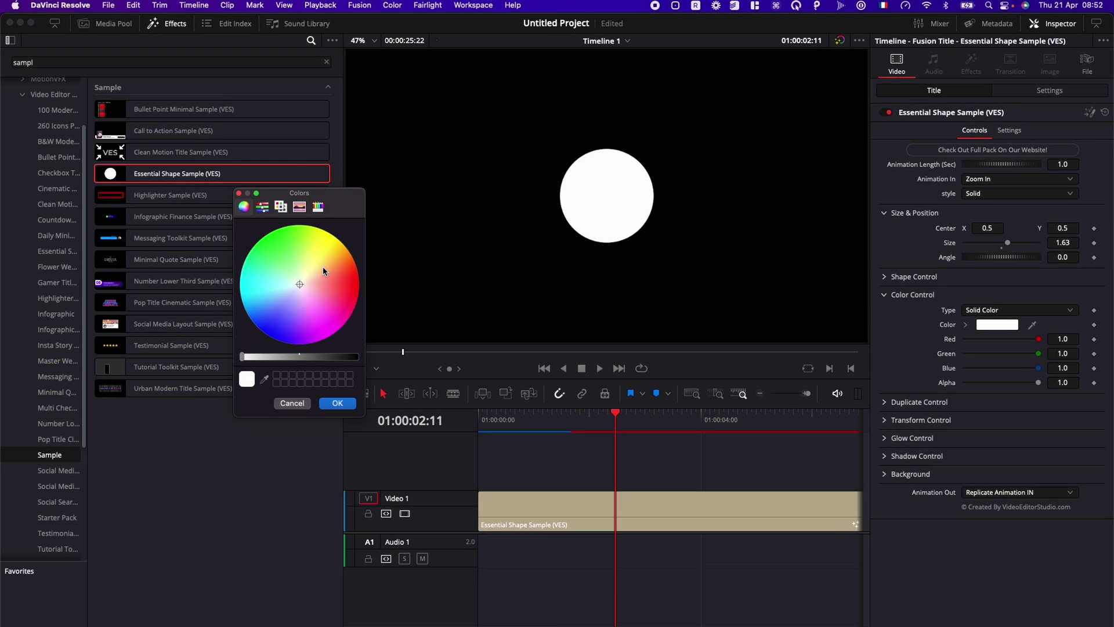
{"action": "left_click", "coordinate": [281, 206]}
{"action": "left_click", "coordinate": [260, 332]}
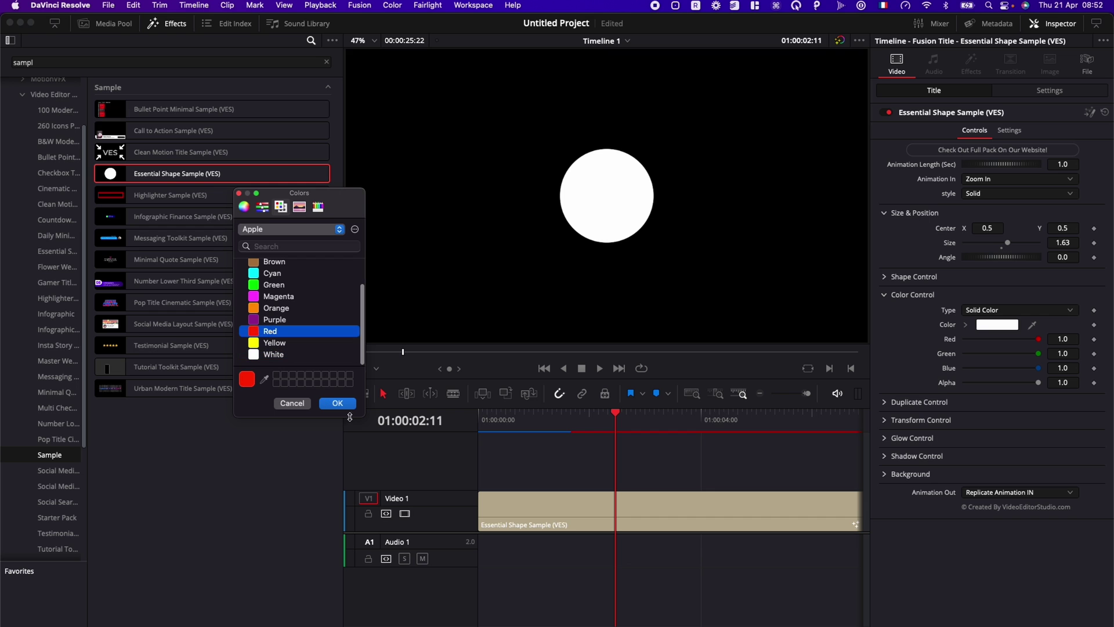
{"action": "left_click", "coordinate": [336, 404]}
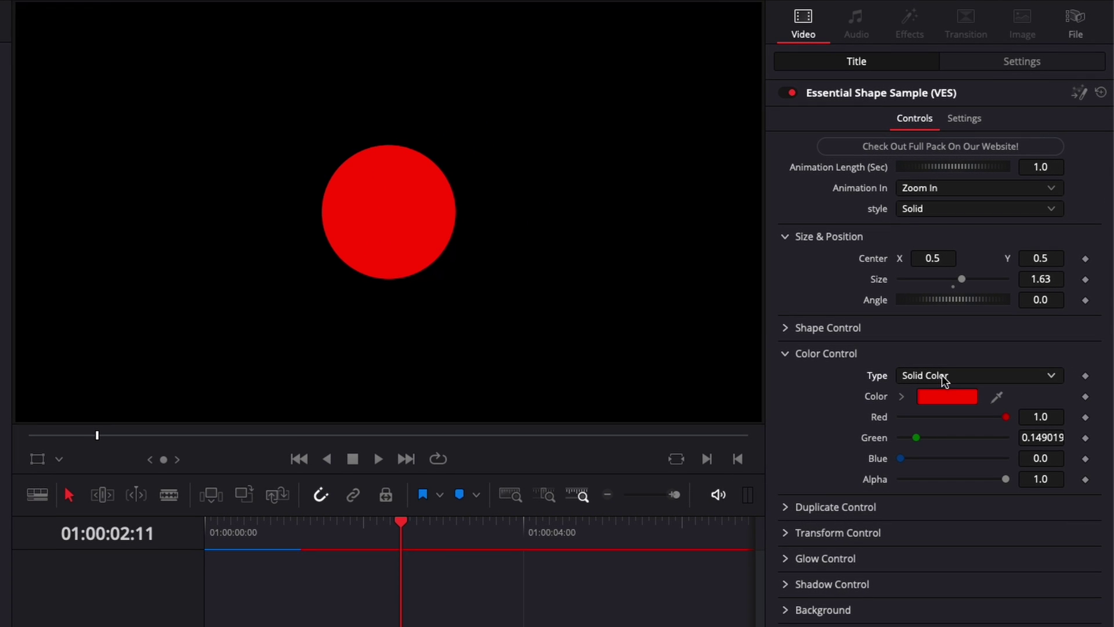
Try the Gradient color type with the viewer's Fusion overlay turned on, and reset the shape to its default white Solid Color
{"action": "left_click", "coordinate": [942, 375]}
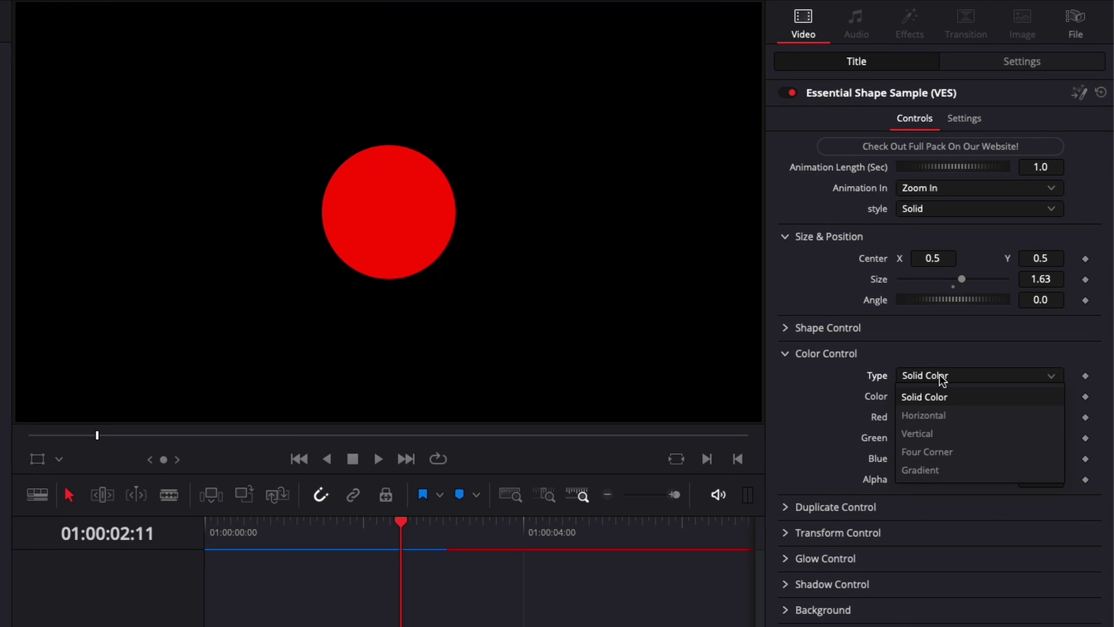
{"action": "left_click", "coordinate": [914, 470]}
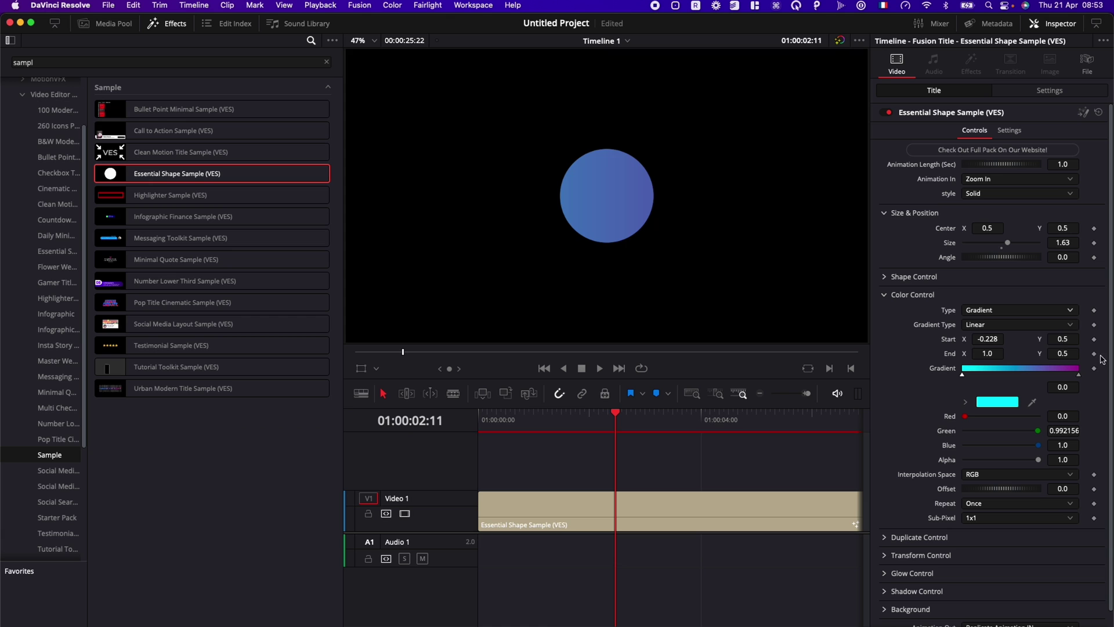
{"action": "left_click", "coordinate": [361, 368]}
{"action": "left_click", "coordinate": [401, 420]}
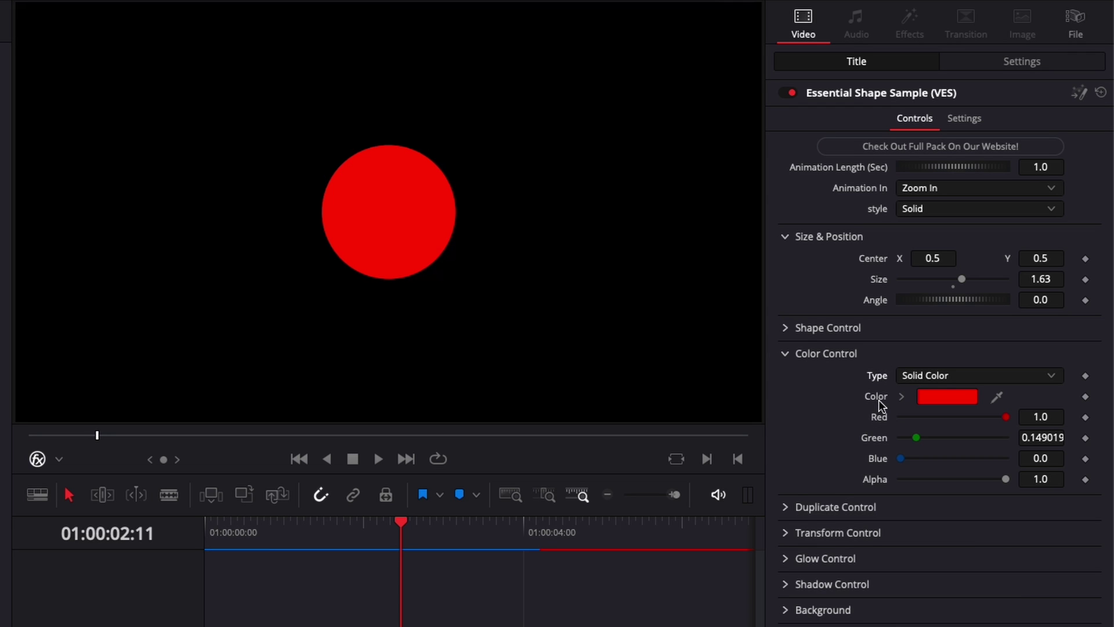
{"action": "double_click", "coordinate": [879, 398]}
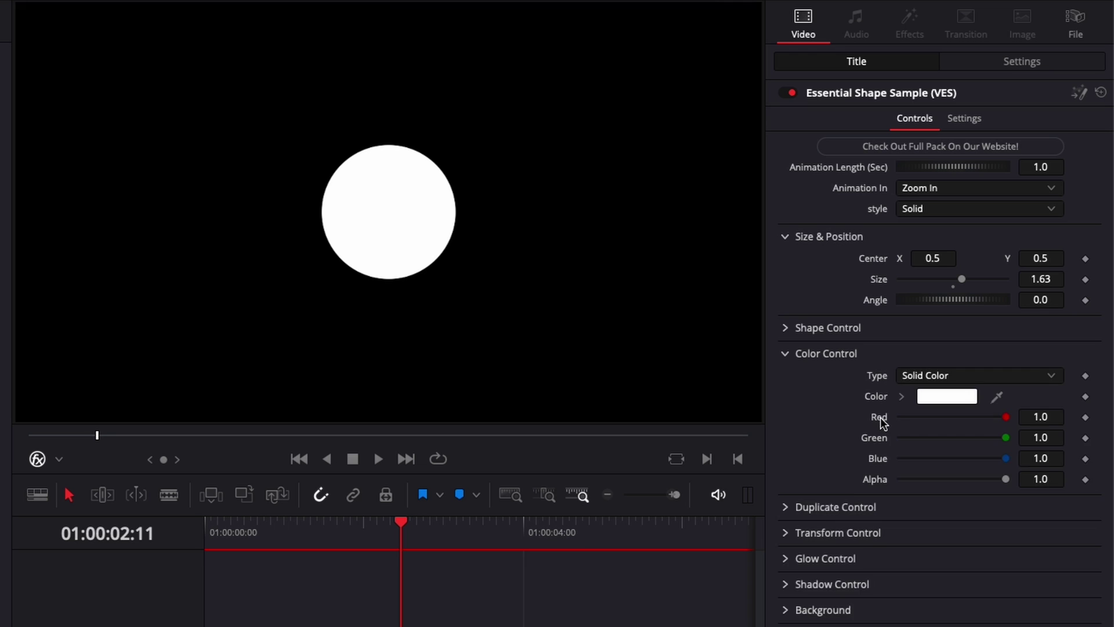
{"action": "left_click", "coordinate": [785, 353]}
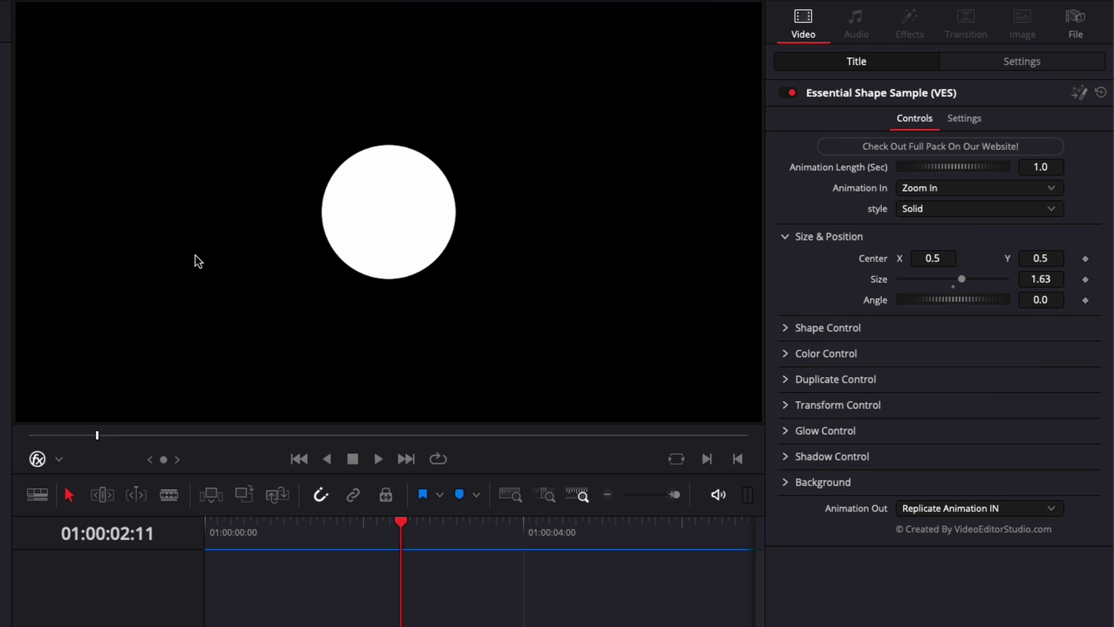
Set the number of Copies to 3 in Duplicate Control
{"action": "left_click", "coordinate": [786, 379]}
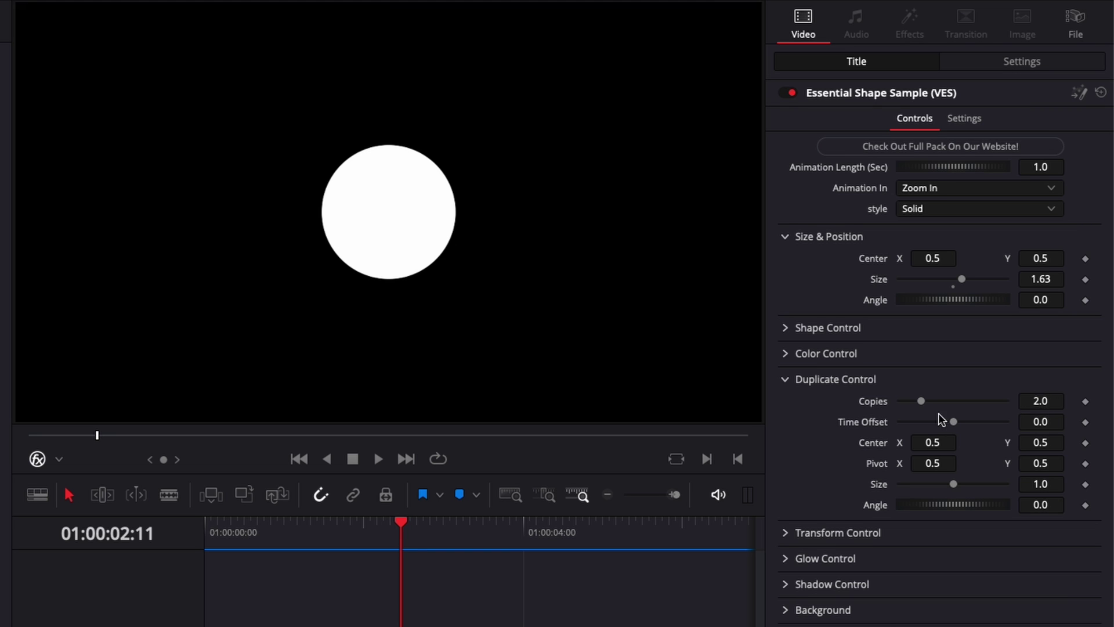
{"action": "left_click", "coordinate": [1042, 399]}
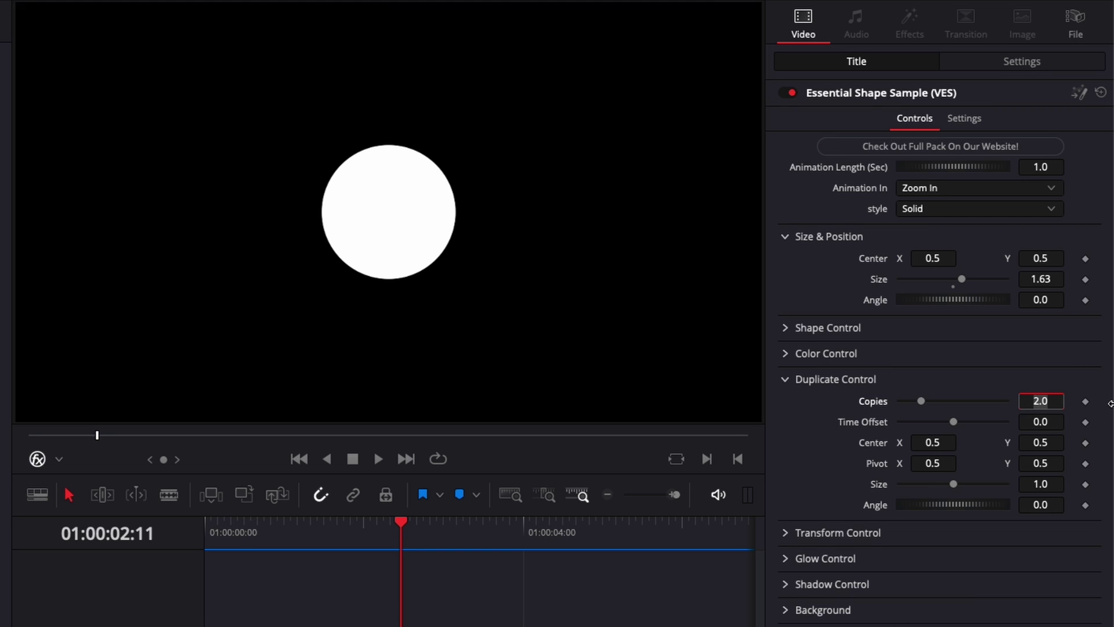
{"action": "type", "text": "3"}
{"action": "key", "text": "Tab"}
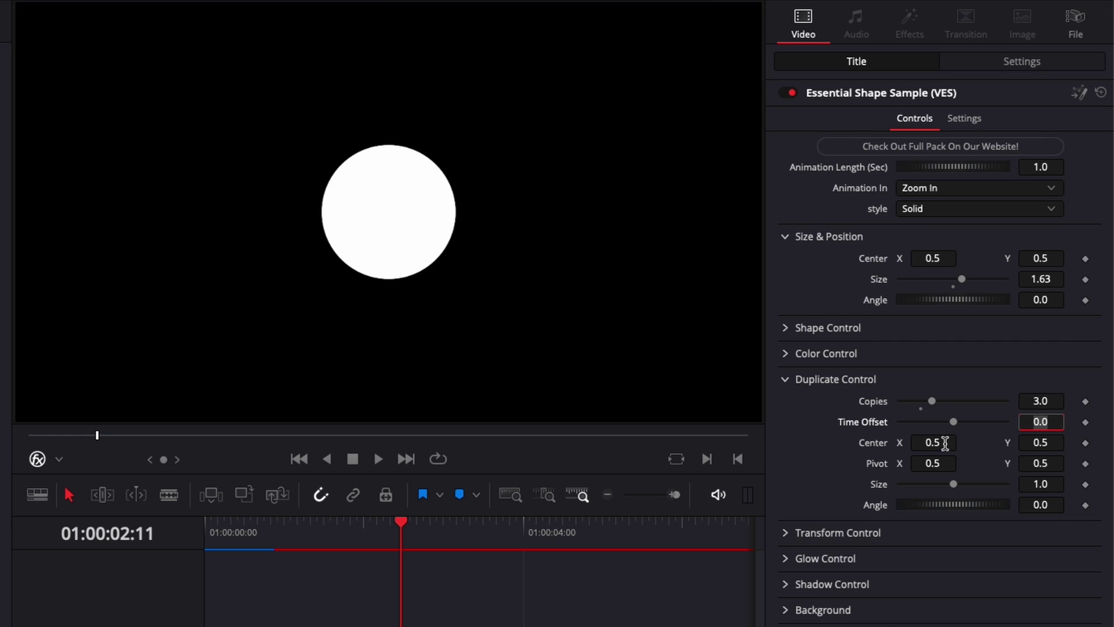
Offset the copies with a Duplicate Control Center of X 0.381, Y 0.41, and reduce their Size to 0.77
{"action": "left_click_drag", "start_coordinate": [945, 444], "coordinate": [922, 444]}
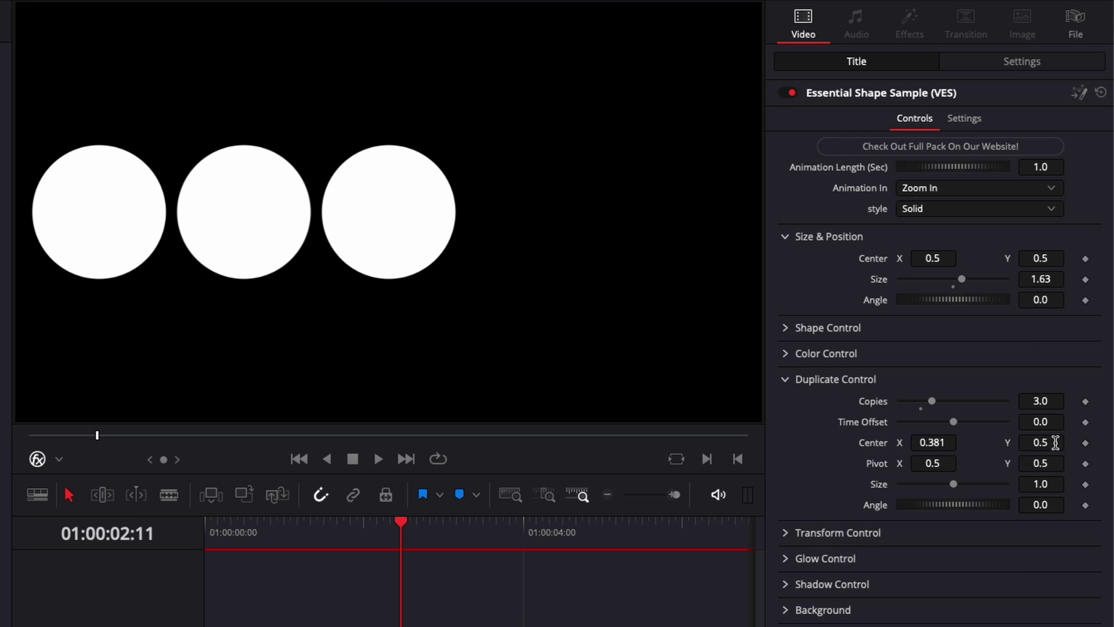
{"action": "left_click_drag", "start_coordinate": [1056, 443], "coordinate": [1040, 443]}
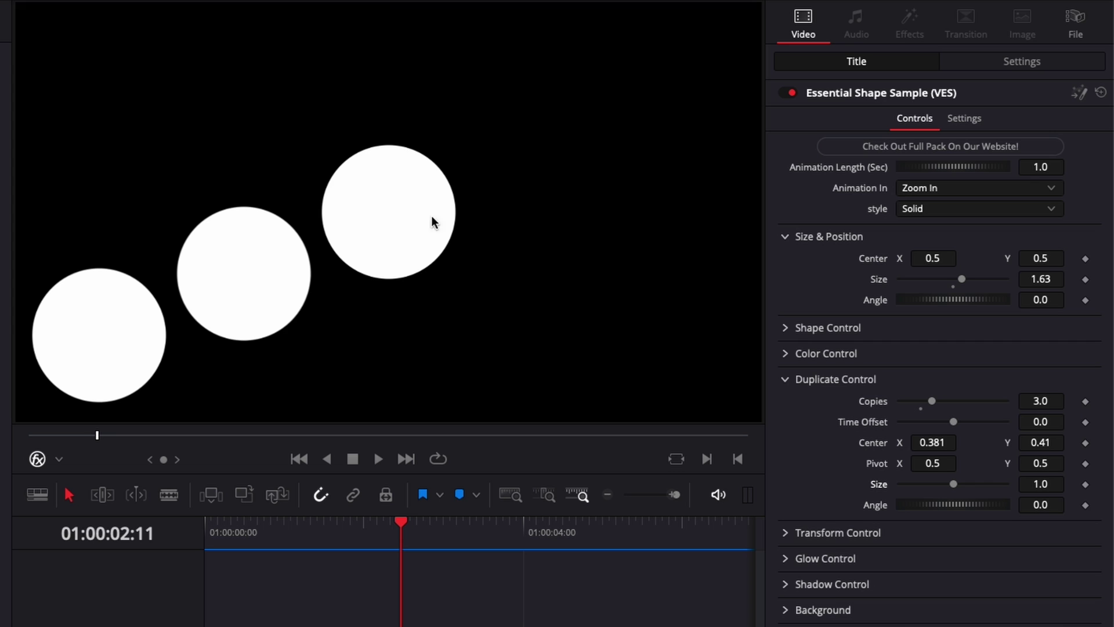
{"action": "left_click_drag", "start_coordinate": [954, 485], "coordinate": [939, 486]}
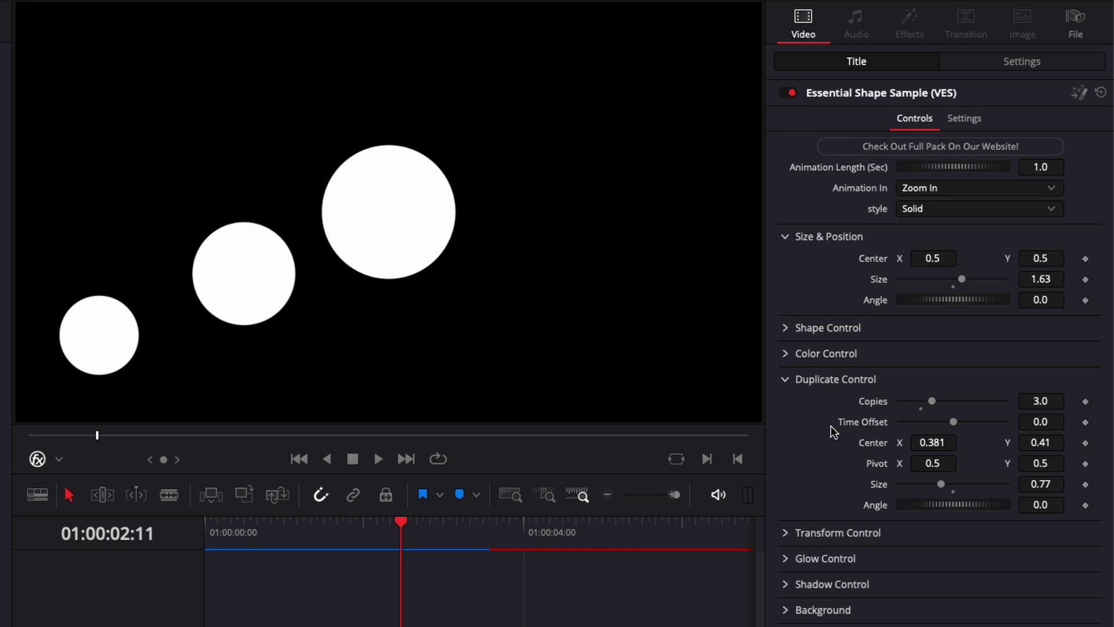
{"action": "left_click", "coordinate": [783, 378]}
Tile the shapes across the frame by setting Transform Control Edges to Wrap and Size to 0.11
{"action": "left_click", "coordinate": [781, 405]}
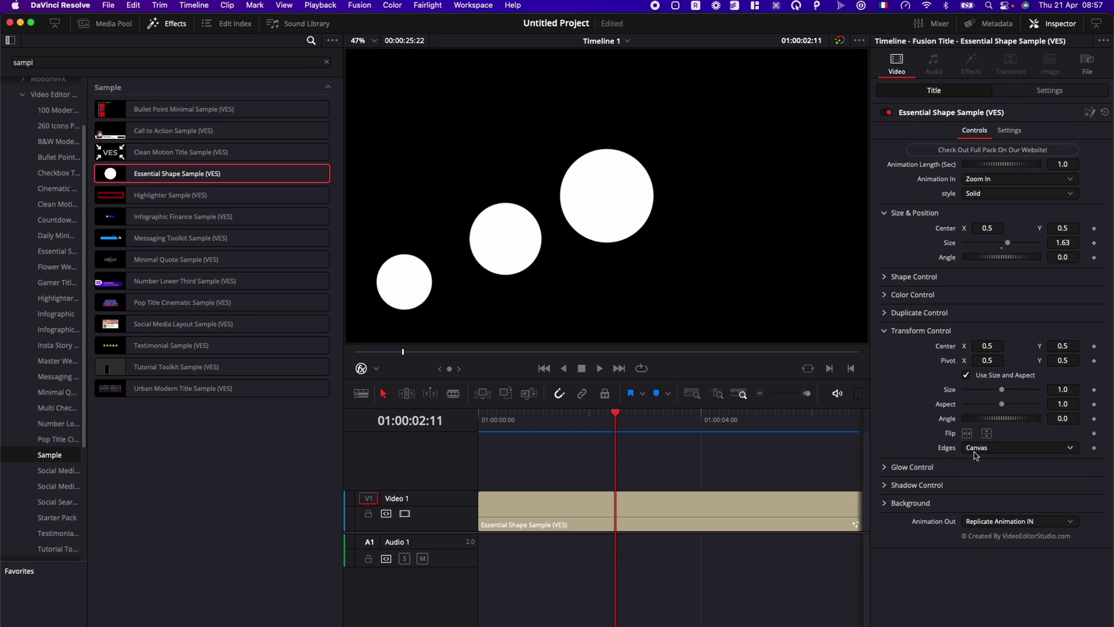
{"action": "left_click", "coordinate": [922, 574]}
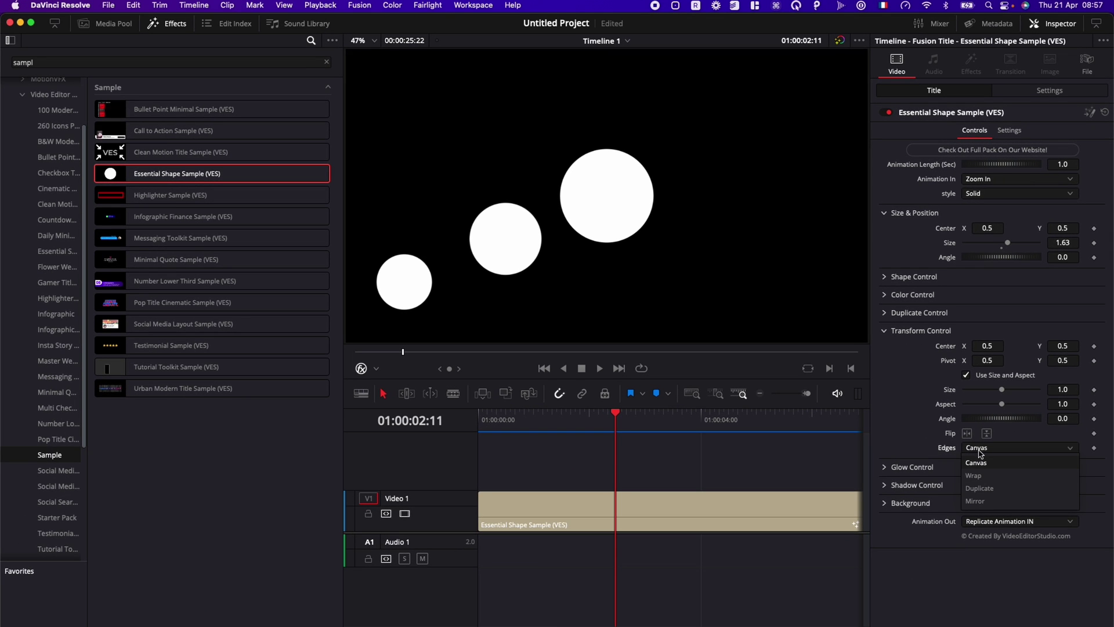
{"action": "left_click", "coordinate": [980, 476]}
{"action": "left_click_drag", "start_coordinate": [1001, 390], "coordinate": [971, 390]}
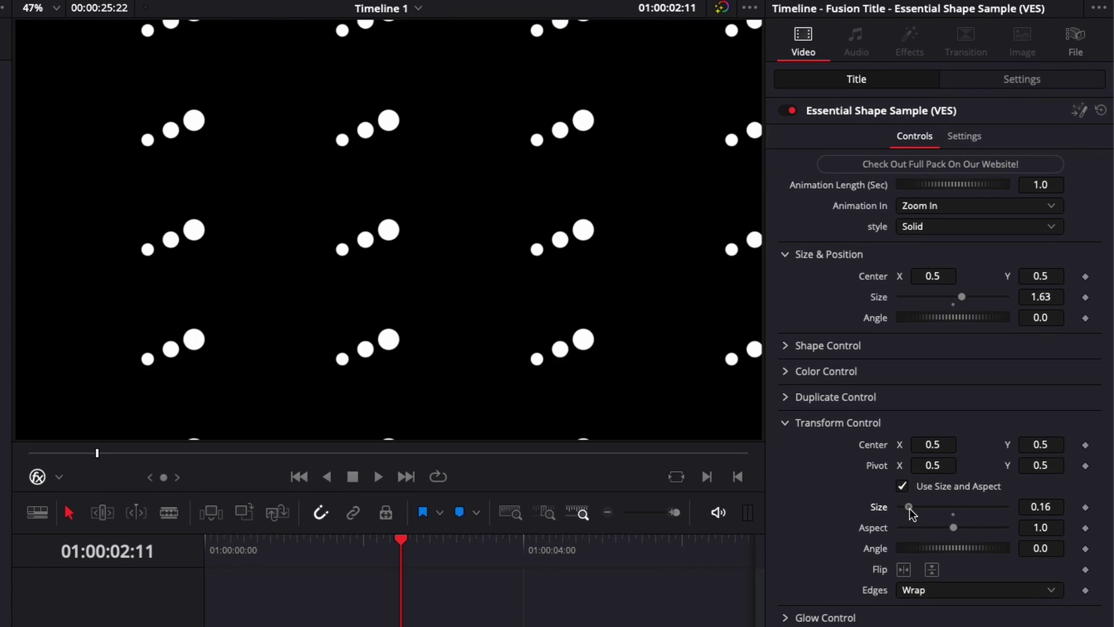
{"action": "left_click_drag", "start_coordinate": [910, 508], "coordinate": [906, 507]}
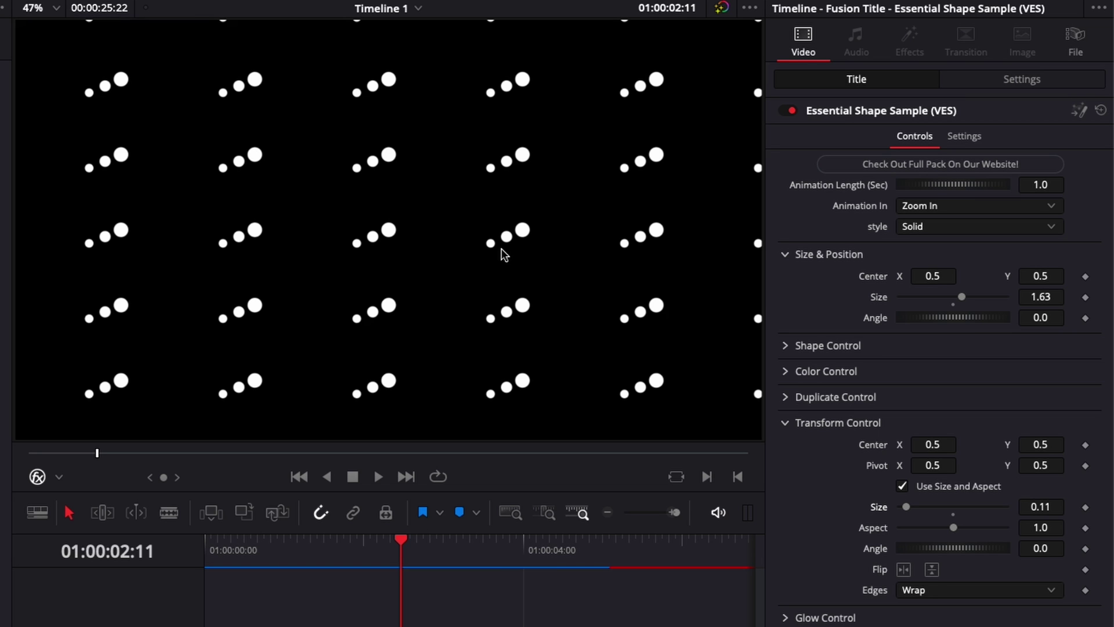
Try an Aspect of 0.582 on the tiled pattern and reset it, and toggle the horizontal and vertical Flip on and off
{"action": "left_click_drag", "start_coordinate": [954, 527], "coordinate": [931, 528]}
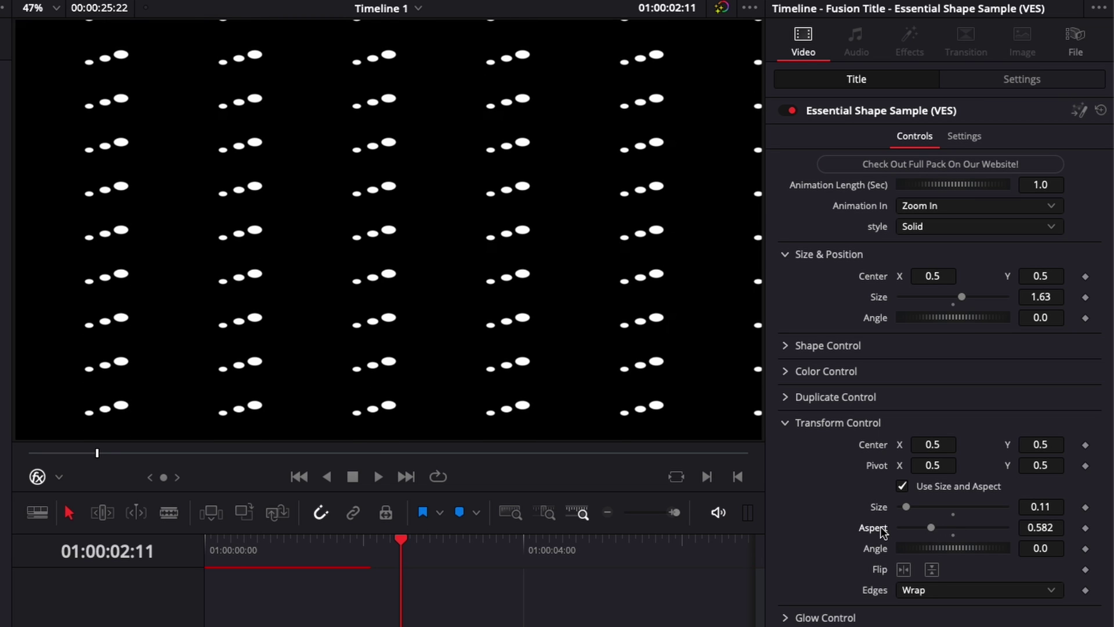
{"action": "double_click", "coordinate": [880, 527]}
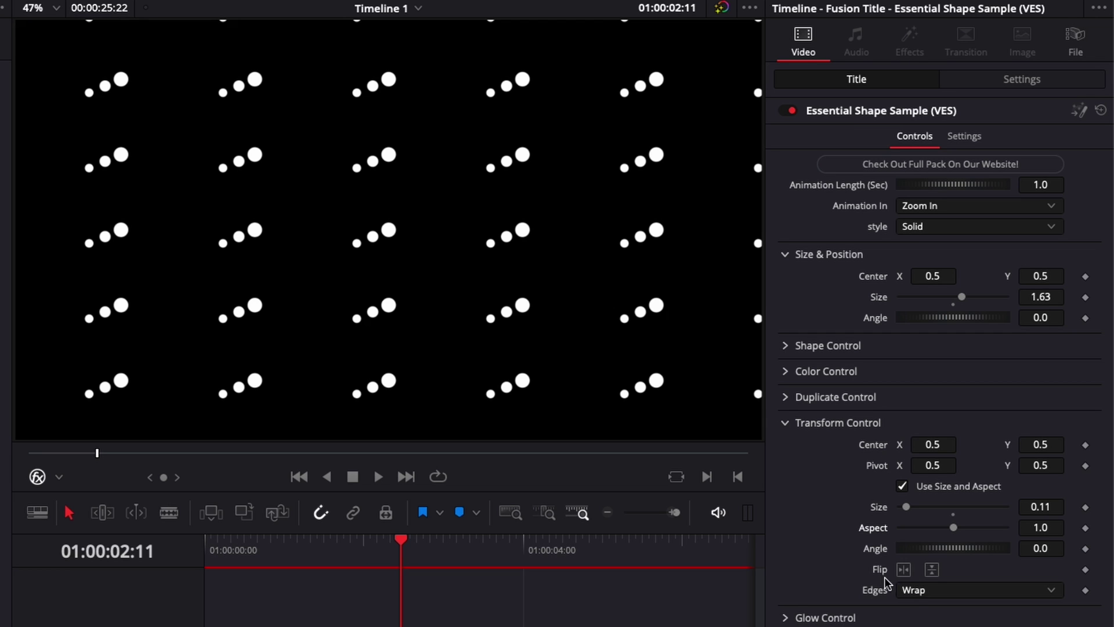
{"action": "left_click", "coordinate": [910, 570]}
{"action": "left_click", "coordinate": [912, 571]}
{"action": "left_click", "coordinate": [931, 570]}
{"action": "left_click", "coordinate": [931, 569]}
Rotate the tiled pattern to an Angle of 39.1 in Transform Control
{"action": "left_click_drag", "start_coordinate": [935, 547], "coordinate": [949, 546]}
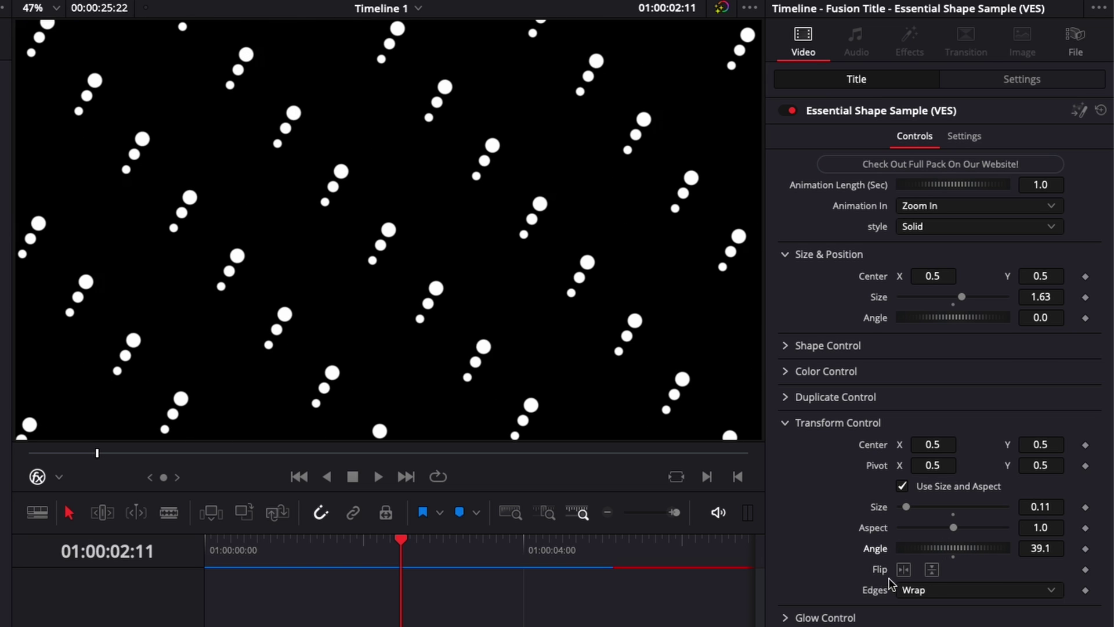
{"action": "scroll", "coordinate": [882, 589], "scroll_direction": "up", "scroll_amount": 1}
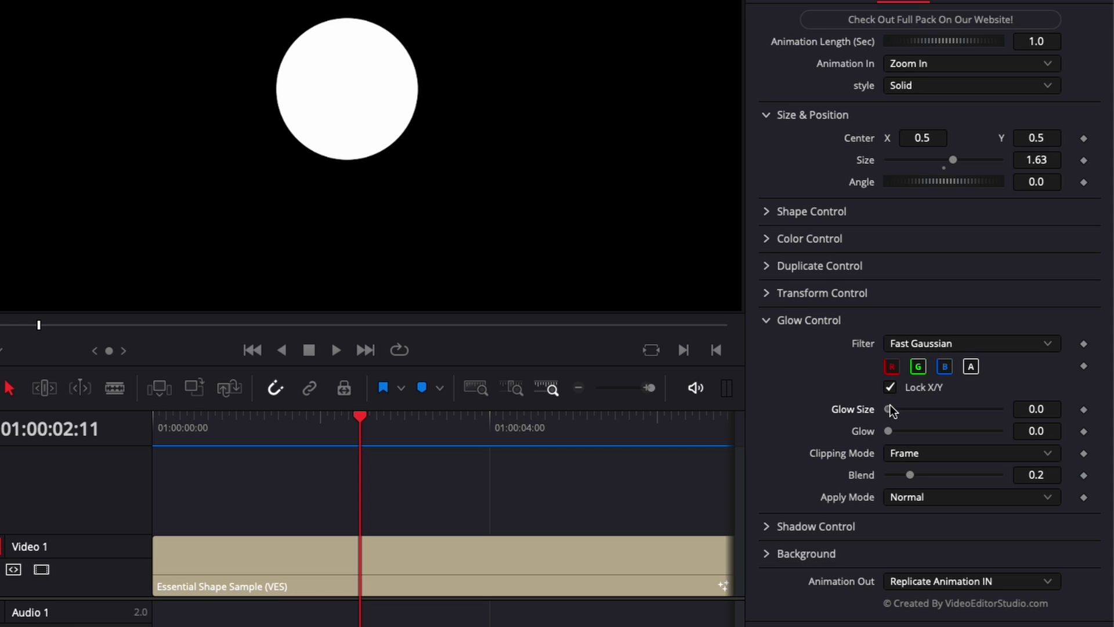
Add a soft glow around the circle by raising Glow Size and Glow in Glow Control
{"action": "left_click_drag", "start_coordinate": [889, 410], "coordinate": [985, 434]}
{"action": "left_click", "coordinate": [768, 321]}
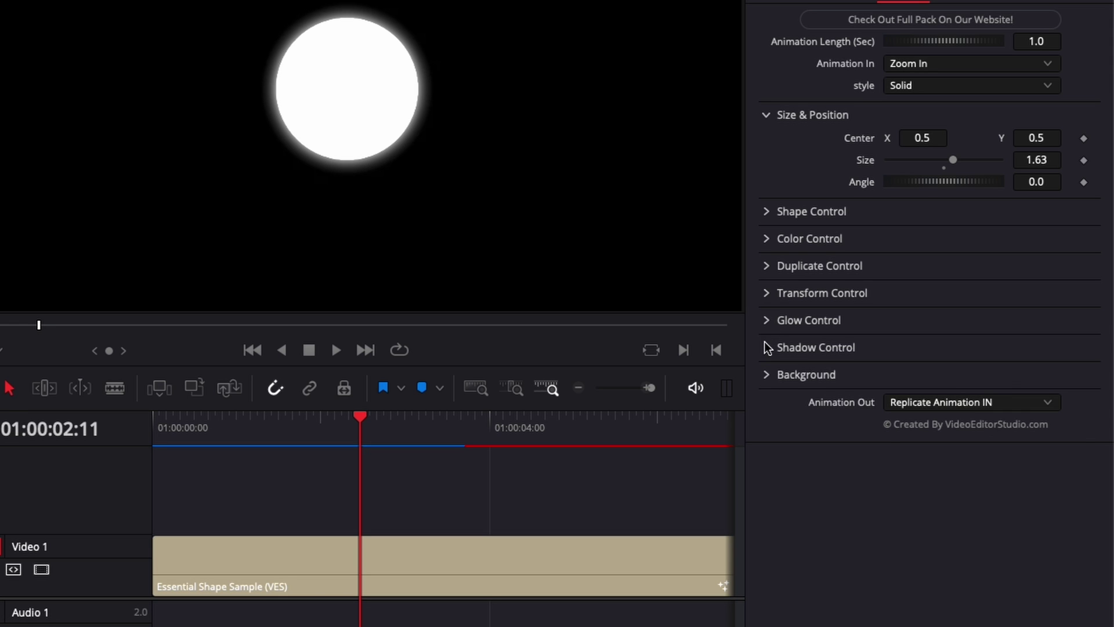
Open Shadow Control and move the Essential Shape Sample clip up to Video 2, with a blue Solid Color clip beneath it on Video 1
{"action": "left_click", "coordinate": [765, 344]}
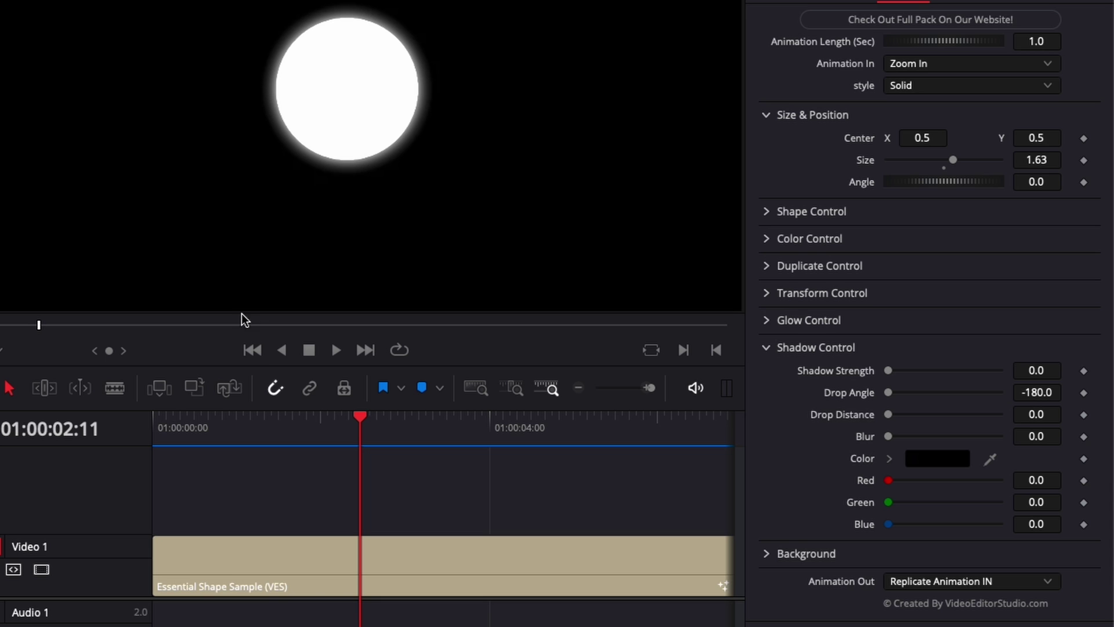
{"action": "left_click_drag", "start_coordinate": [235, 570], "coordinate": [235, 520]}
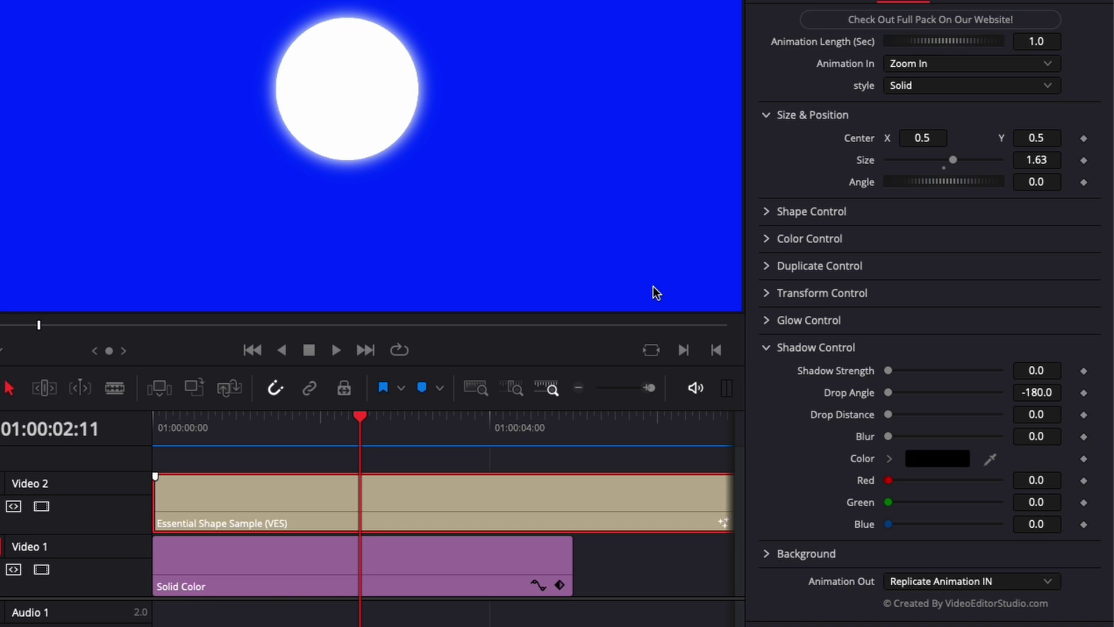
Give the circle a drop shadow with Shadow Strength 0.213, Drop Distance 0.0268, Blur 0.654 and Drop Angle 29.0
{"action": "left_click_drag", "start_coordinate": [890, 370], "coordinate": [913, 372]}
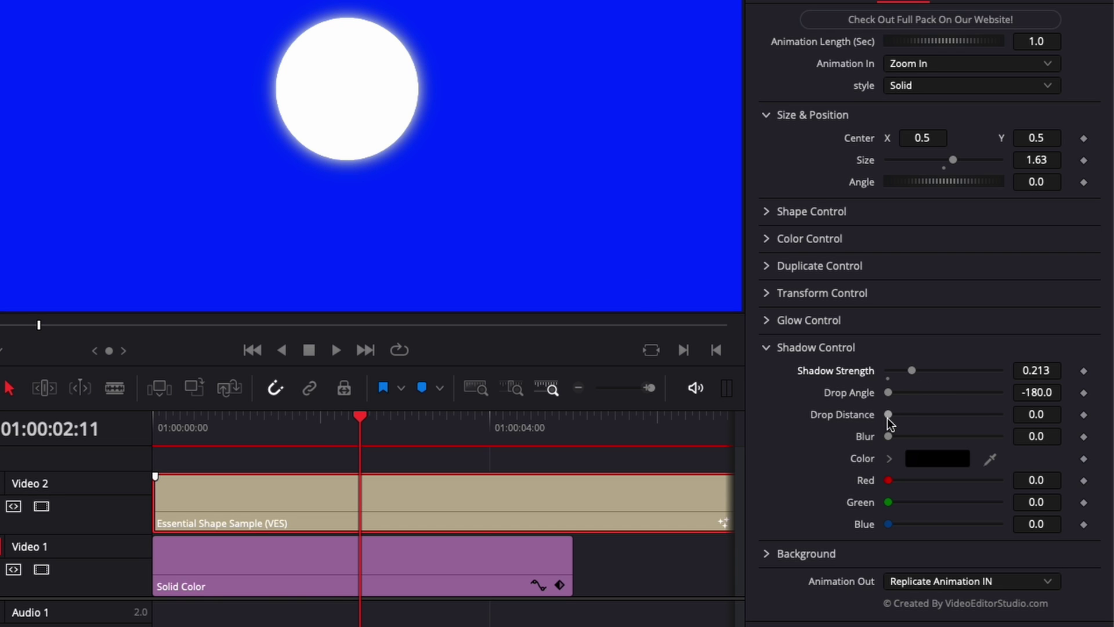
{"action": "left_click_drag", "start_coordinate": [889, 416], "coordinate": [905, 415]}
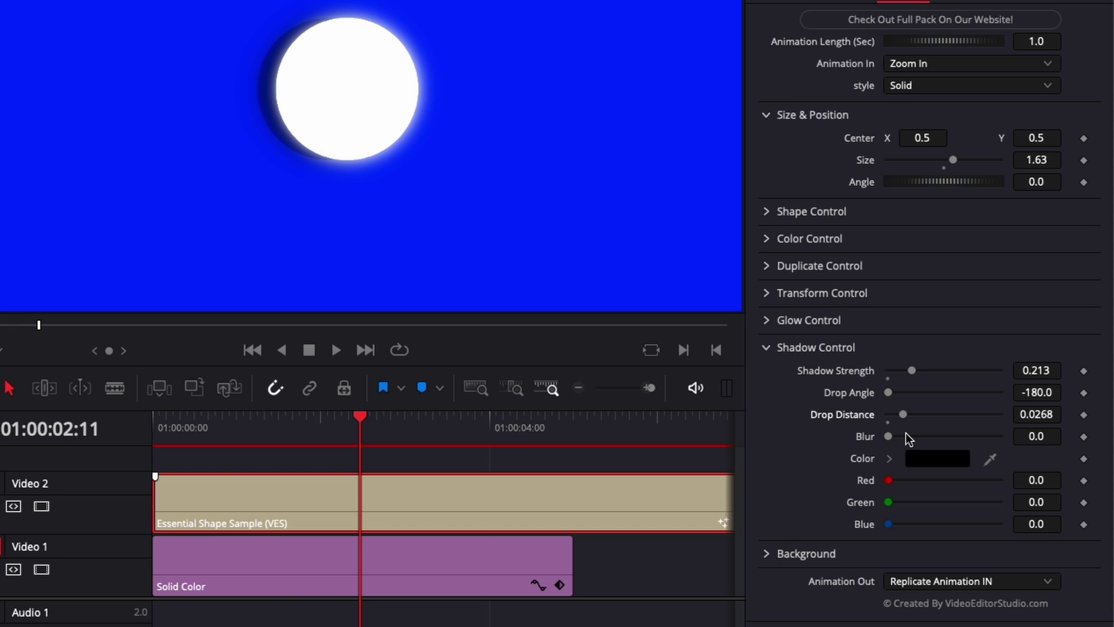
{"action": "left_click_drag", "start_coordinate": [894, 435], "coordinate": [963, 435]}
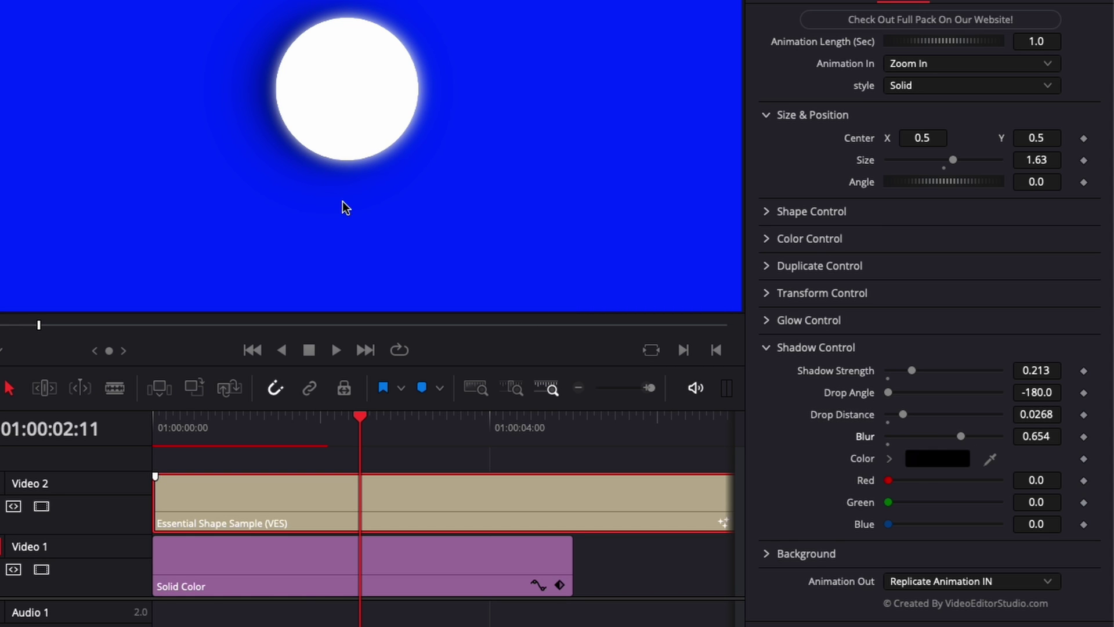
{"action": "left_click_drag", "start_coordinate": [889, 389], "coordinate": [955, 420]}
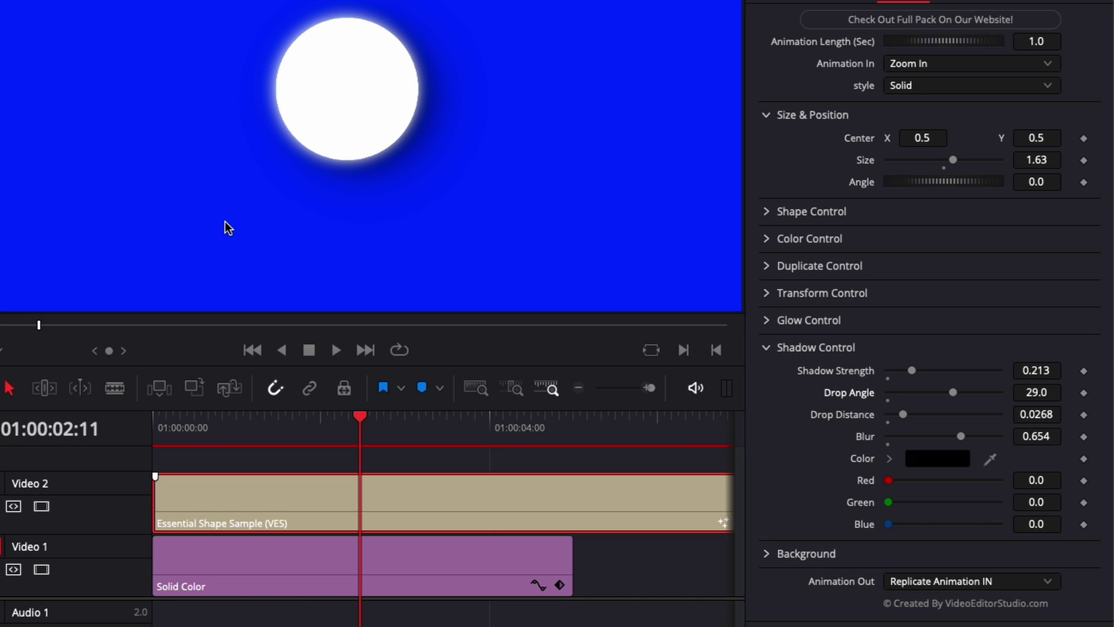
Darken the backdrop behind the circle by setting Background Opacity to 0.528, and play the title from its start
{"action": "left_click", "coordinate": [767, 349]}
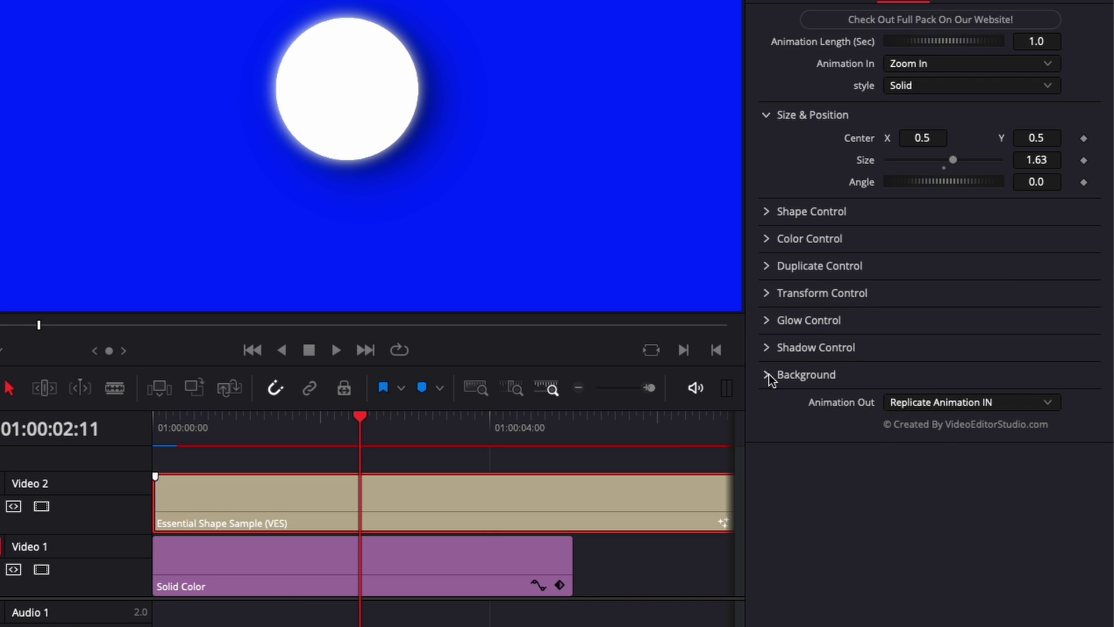
{"action": "left_click", "coordinate": [768, 375]}
{"action": "scroll", "coordinate": [850, 437], "scroll_direction": "down", "scroll_amount": 1}
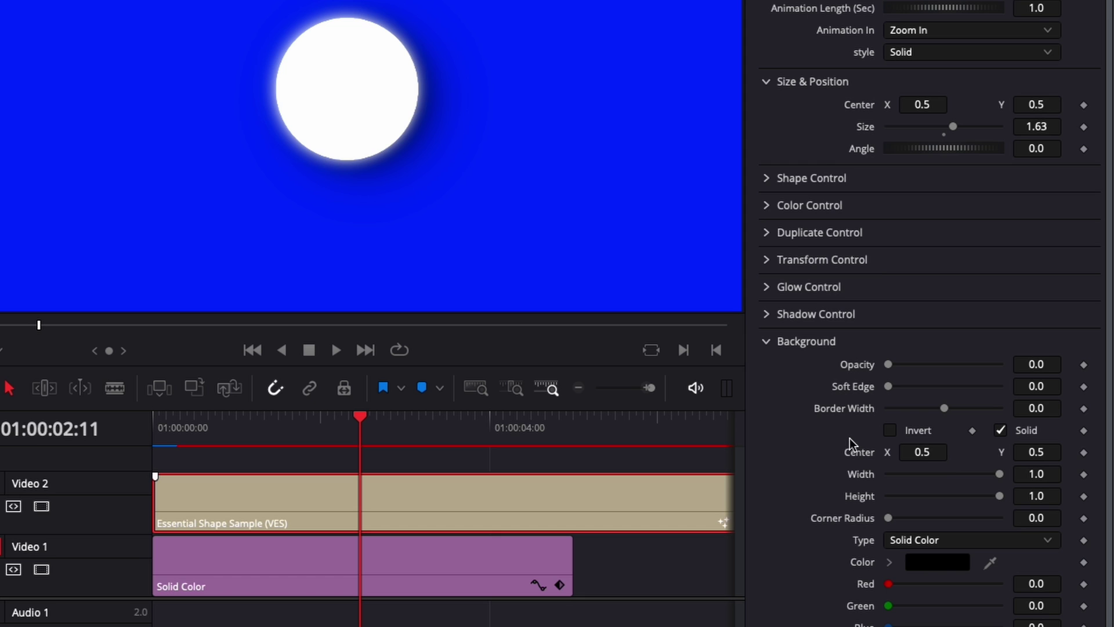
{"action": "scroll", "coordinate": [807, 489], "scroll_direction": "down", "scroll_amount": 2}
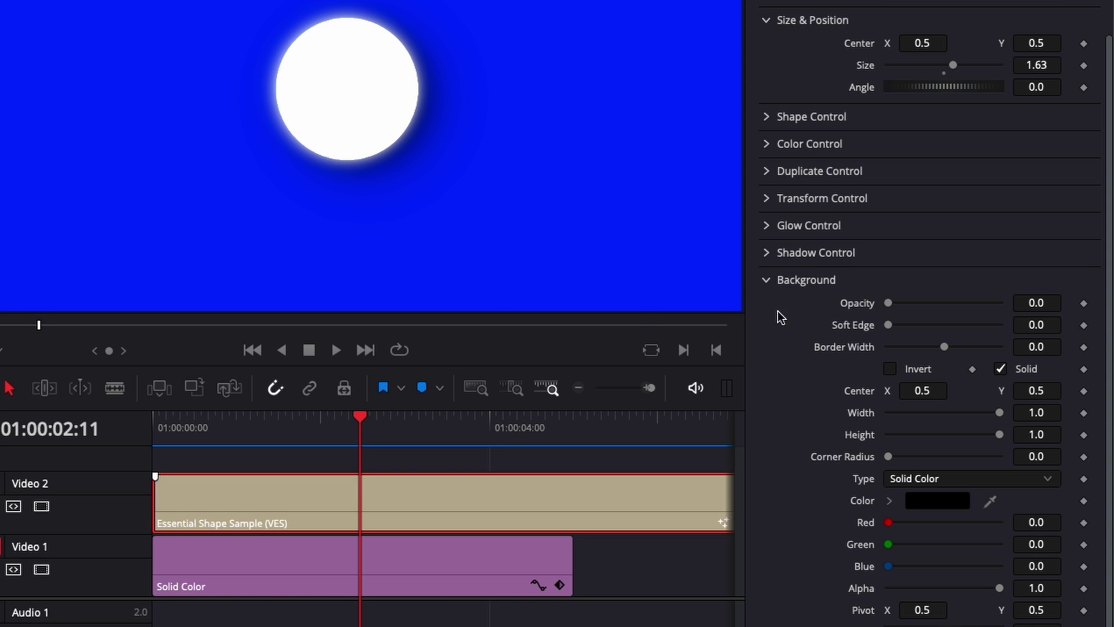
{"action": "left_click_drag", "start_coordinate": [889, 303], "coordinate": [946, 305]}
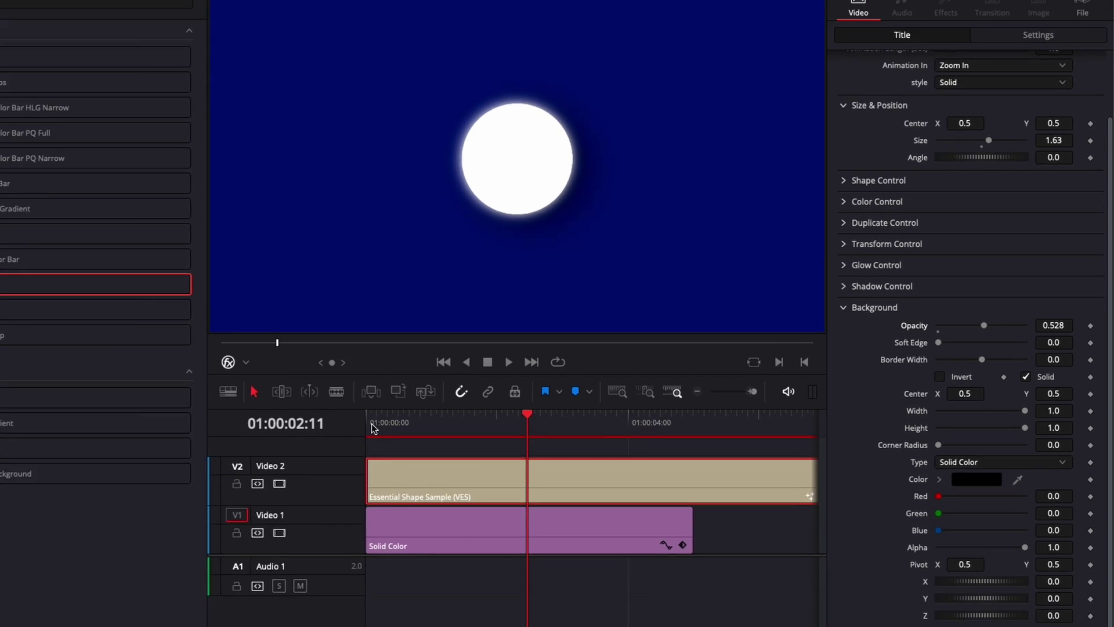
{"action": "left_click", "coordinate": [373, 428]}
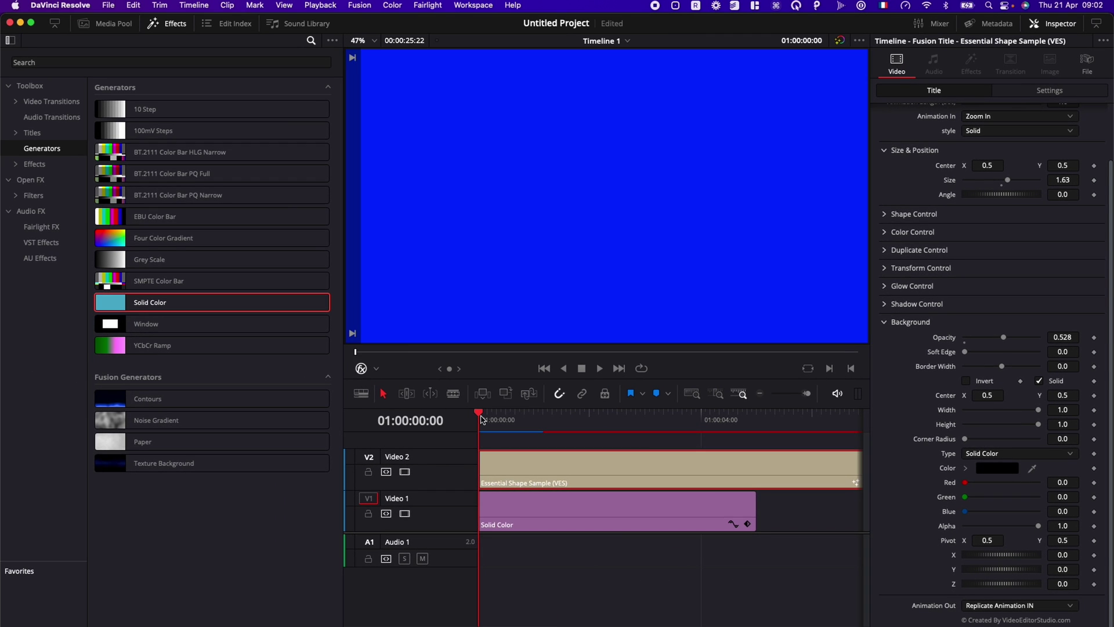
{"action": "key", "text": "space"}
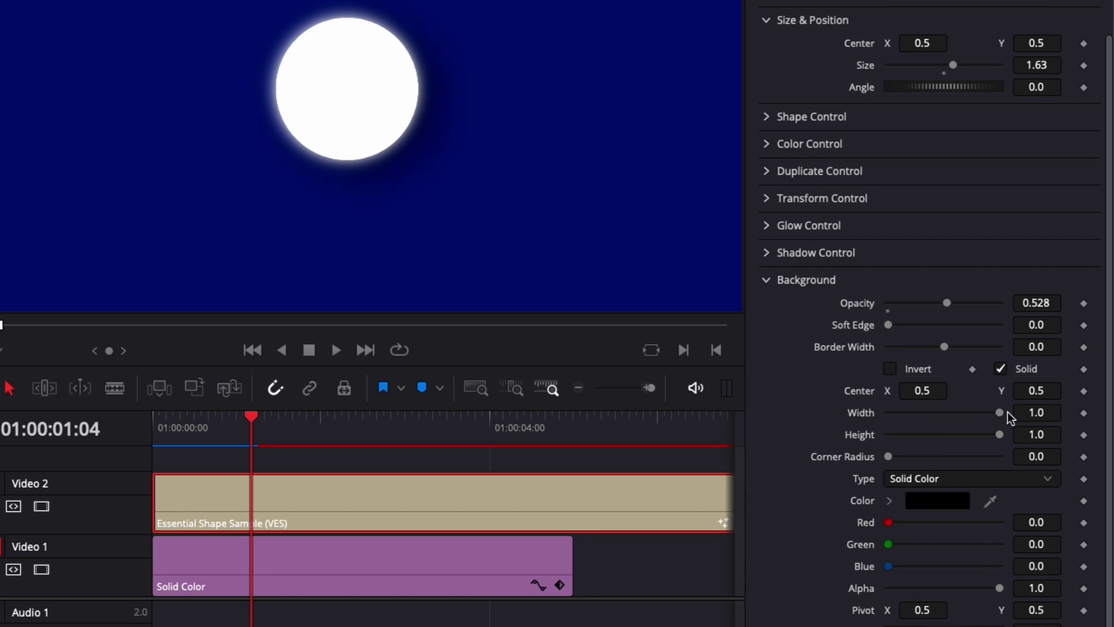
Give the background Width 0.48, Height 0.701 and Corner Radius 0.465, try the Invert option, and return its Opacity to 0.0
{"action": "left_click_drag", "start_coordinate": [998, 413], "coordinate": [966, 435]}
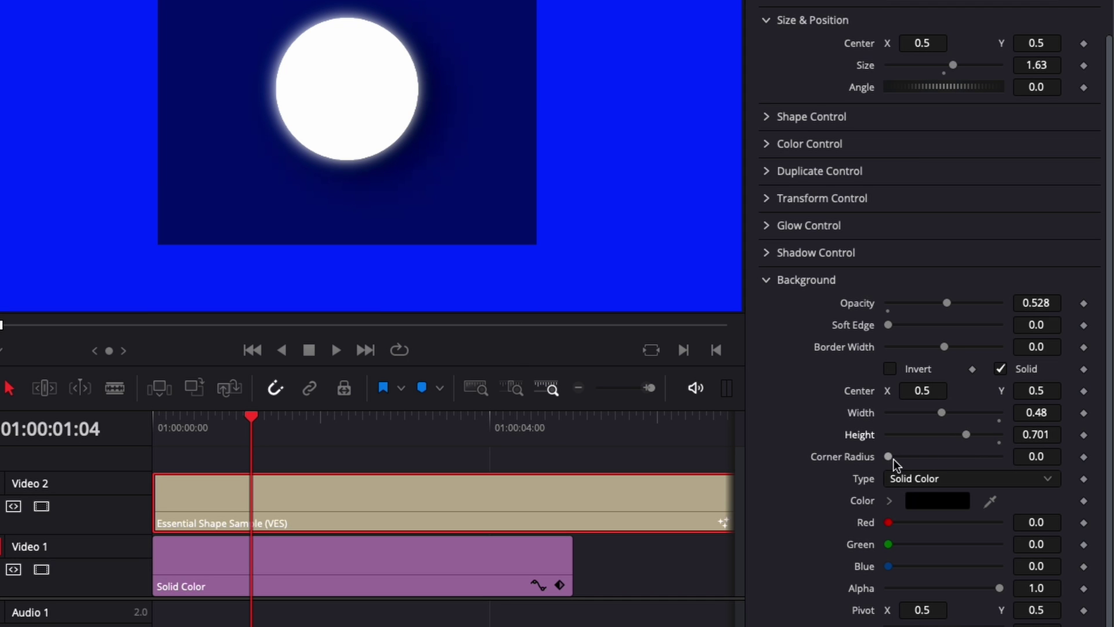
{"action": "left_click_drag", "start_coordinate": [888, 457], "coordinate": [940, 457]}
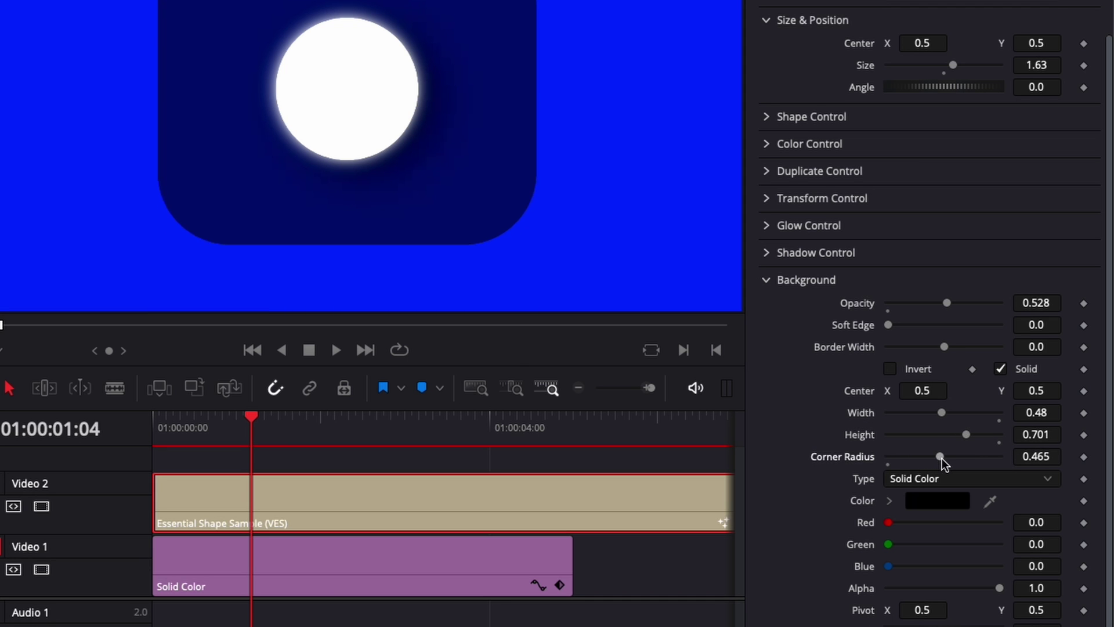
{"action": "left_click", "coordinate": [889, 370]}
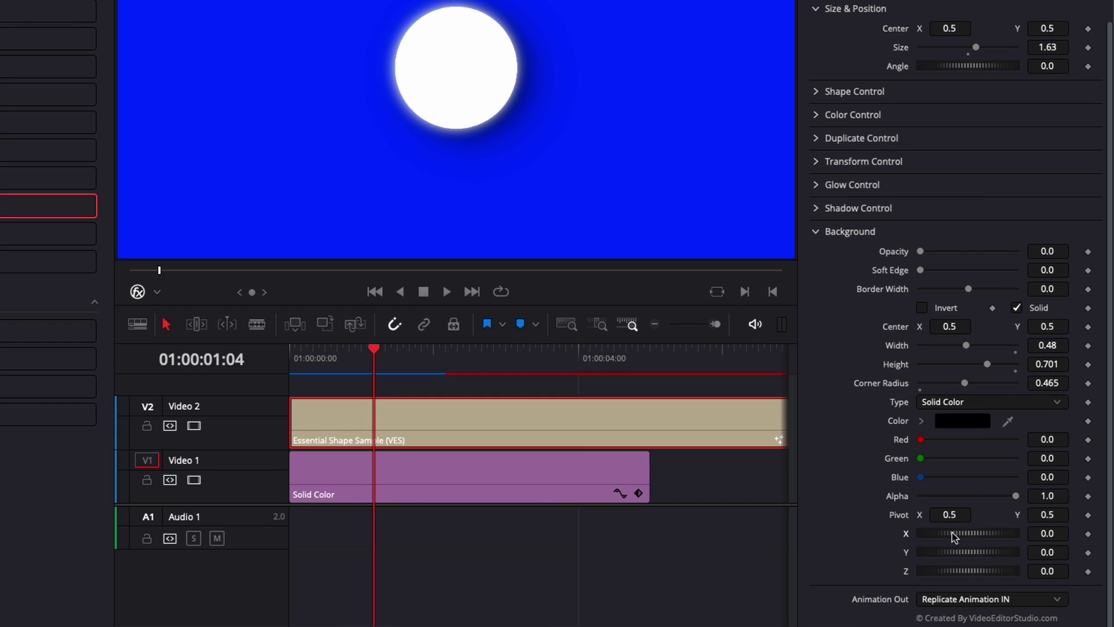
Tilt the shape in 3D with rotation X 41.7, Y 33.9 and Z 73.0, and collapse the Background group
{"action": "left_click_drag", "start_coordinate": [953, 532], "coordinate": [974, 575]}
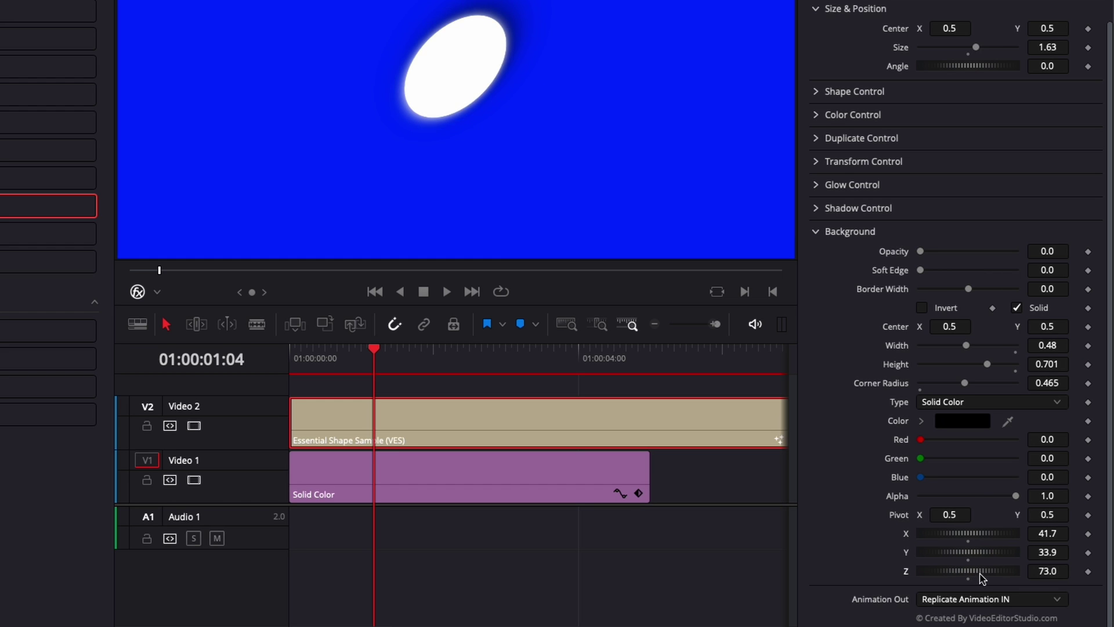
{"action": "left_click", "coordinate": [850, 231]}
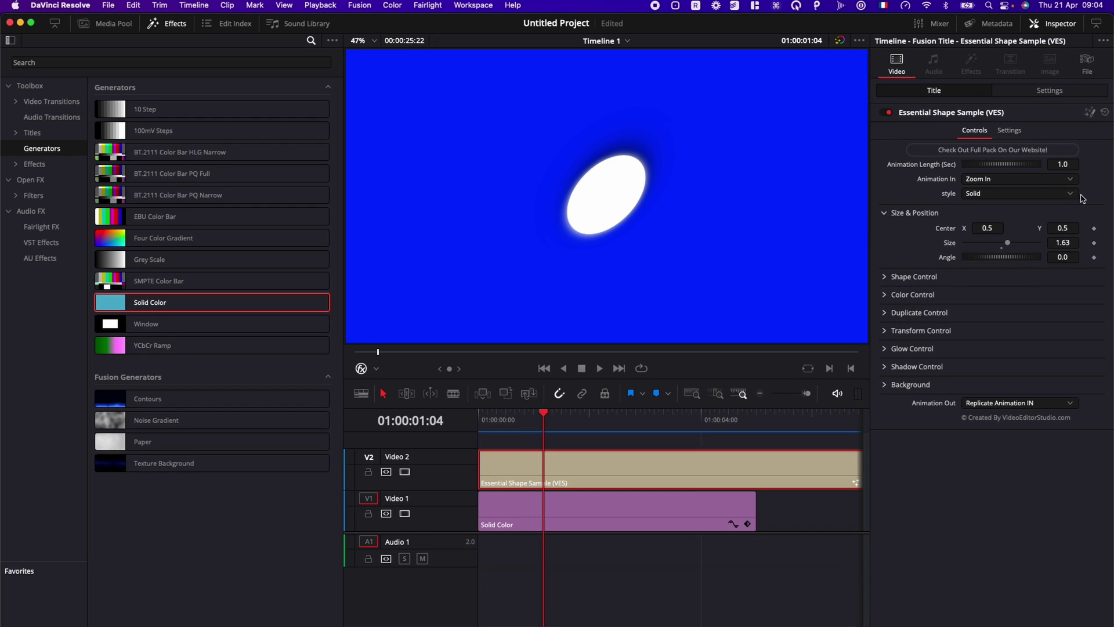
Inspect the Essential Shape Sample title's node graph on the Fusion page and return to the Edit page
{"action": "left_click", "coordinate": [1090, 112]}
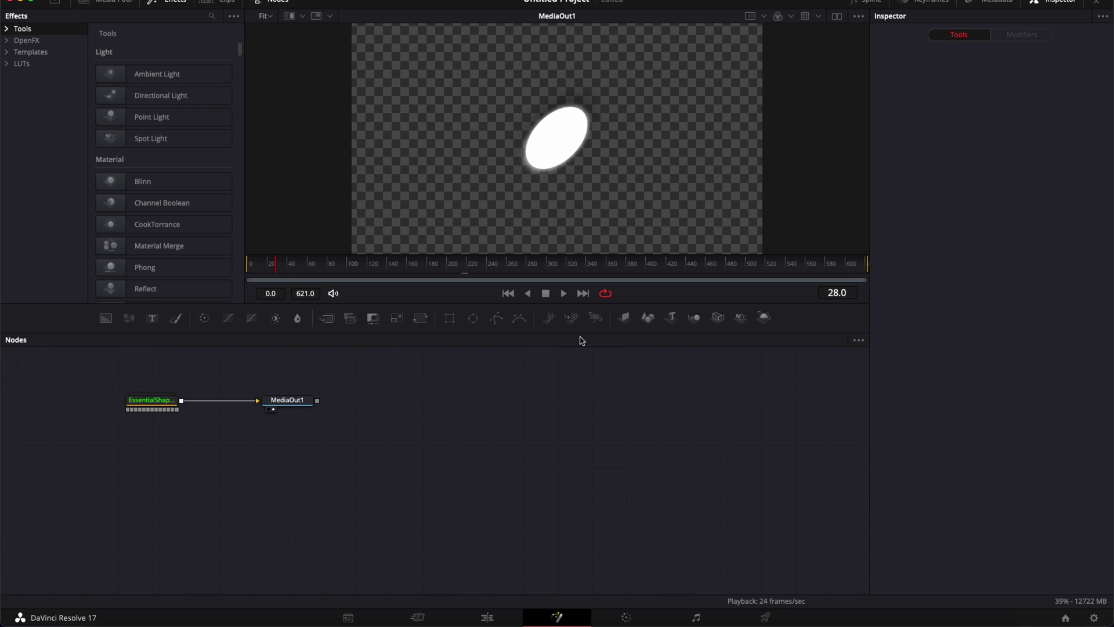
{"action": "left_click", "coordinate": [144, 444]}
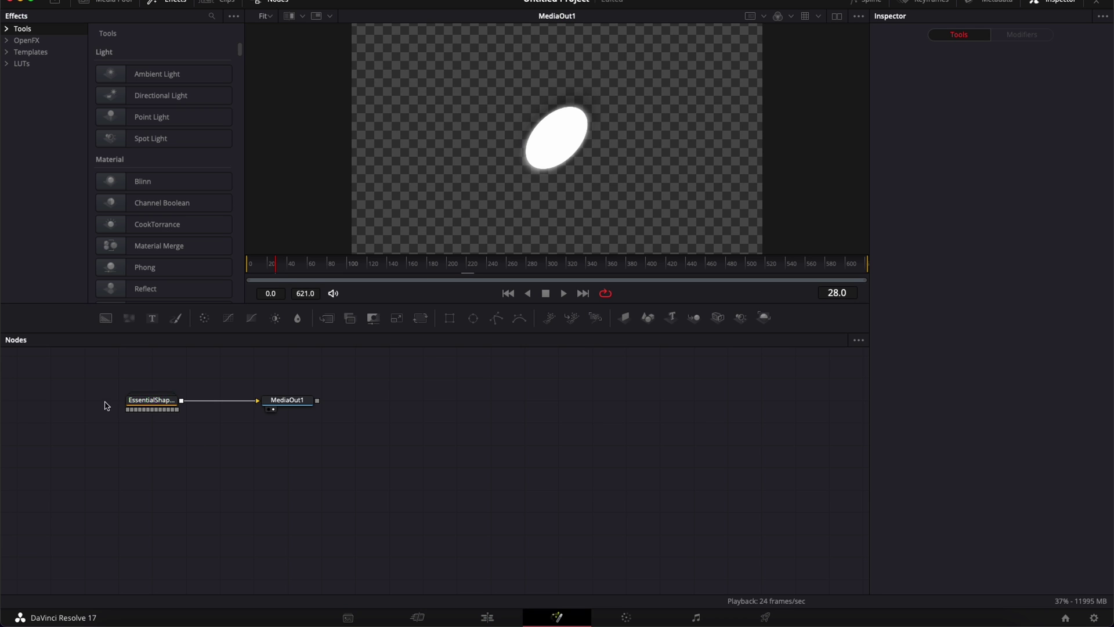
{"action": "left_click", "coordinate": [488, 617]}
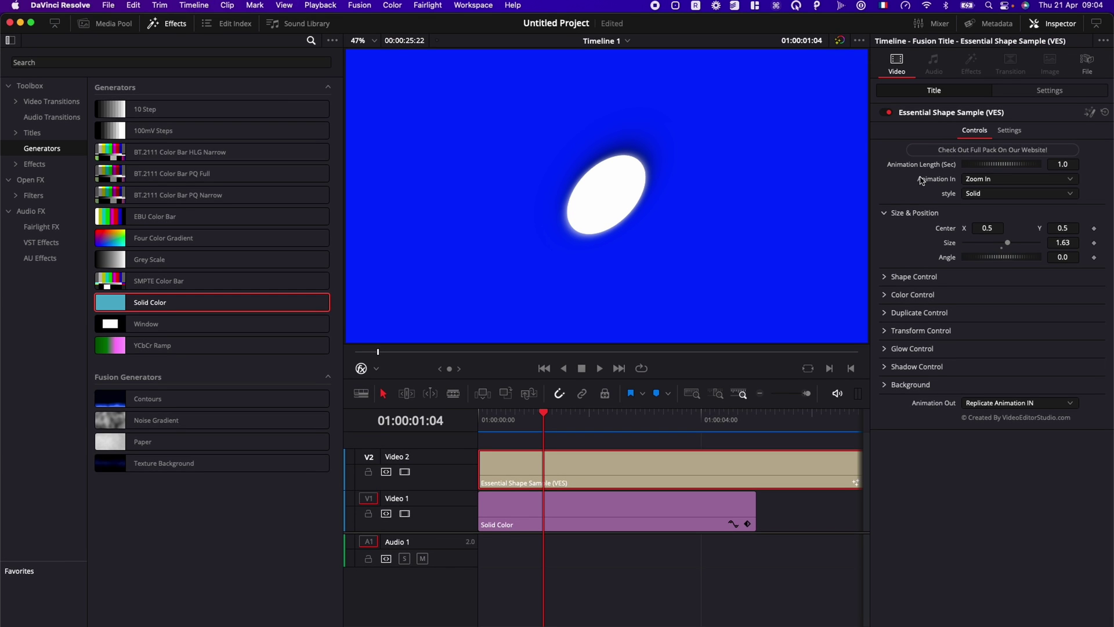